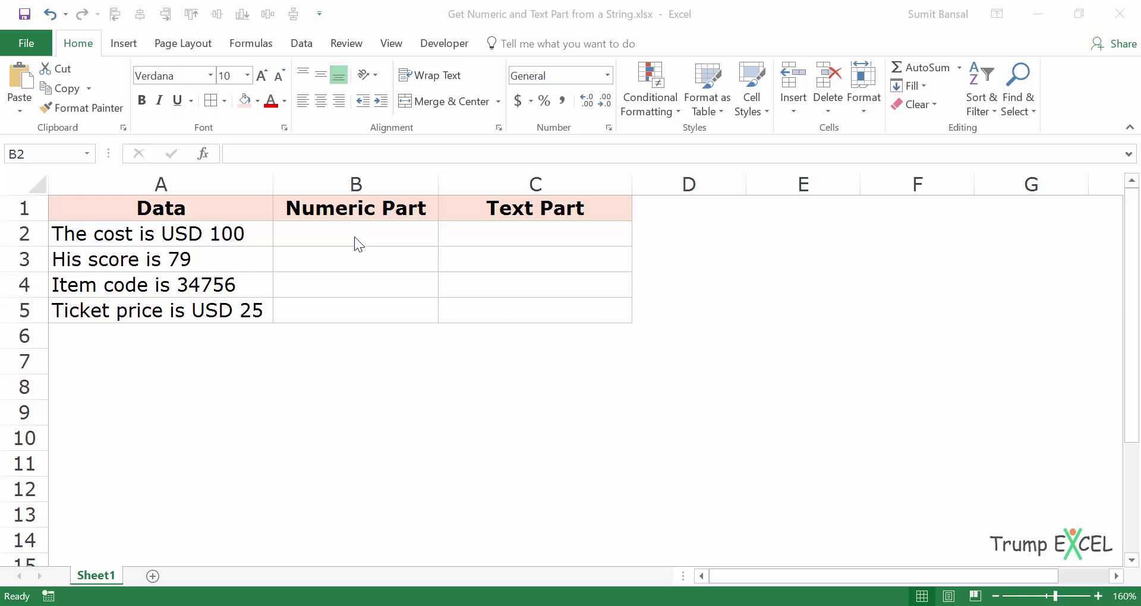
Try starting a TEXTJOIN formula in D2, then abandon it
{"action": "left_click", "coordinate": [670, 232]}
{"action": "type", "text": "=textj"}
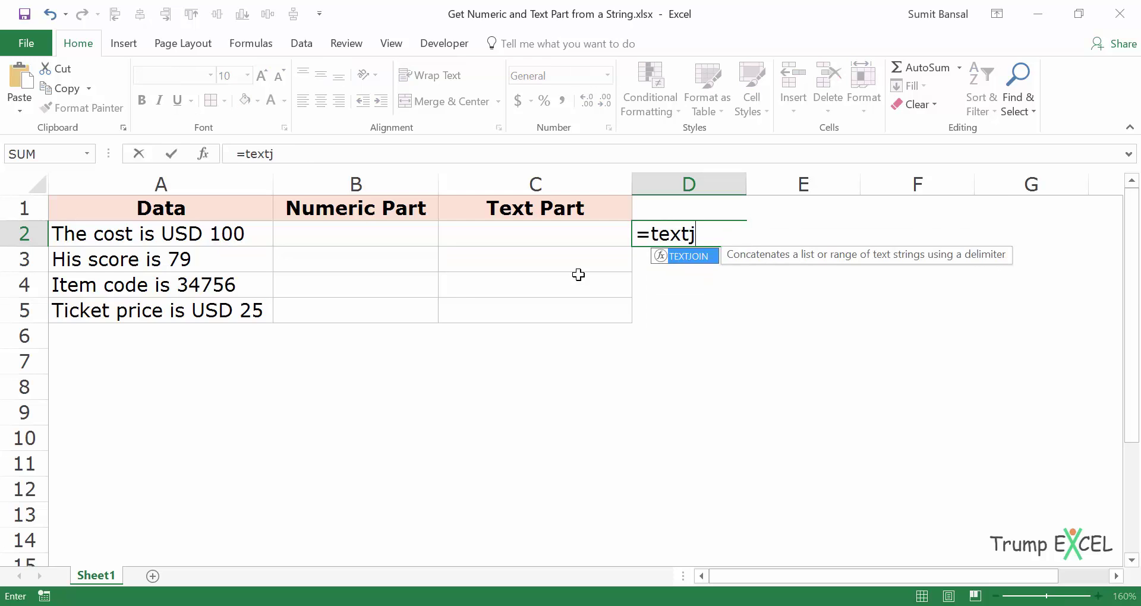
{"action": "key", "text": "Tab"}
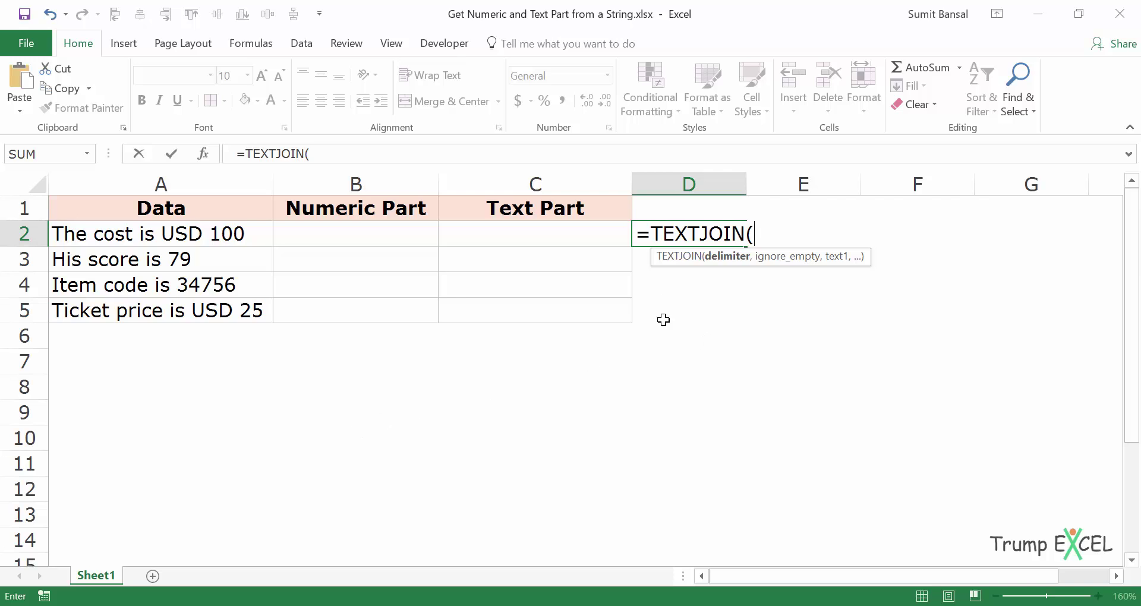
{"action": "key", "text": "Escape"}
In B2, begin the formula =INDIRECT("1:"&LEN(A2)), pointing LEN at A2
{"action": "left_click", "coordinate": [309, 232]}
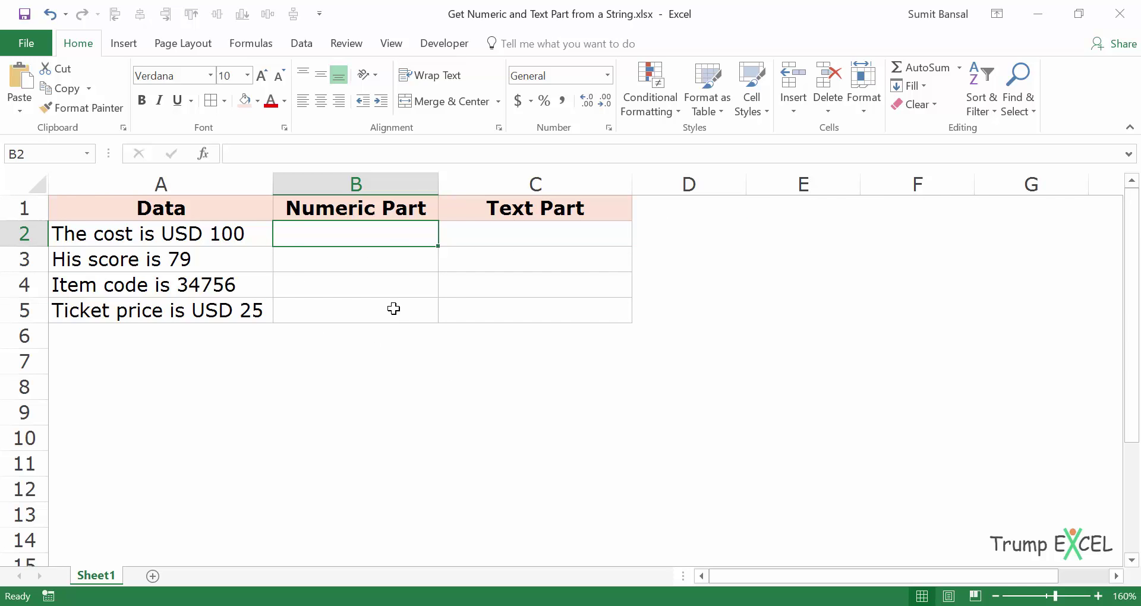
{"action": "type", "text": "=indi"}
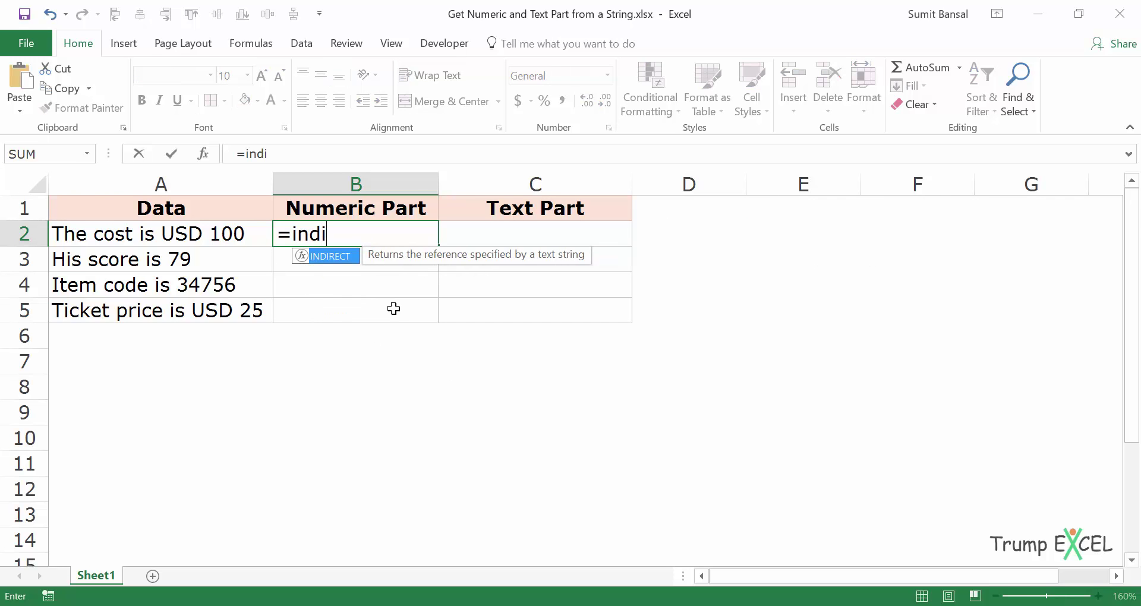
{"action": "key", "text": "Tab"}
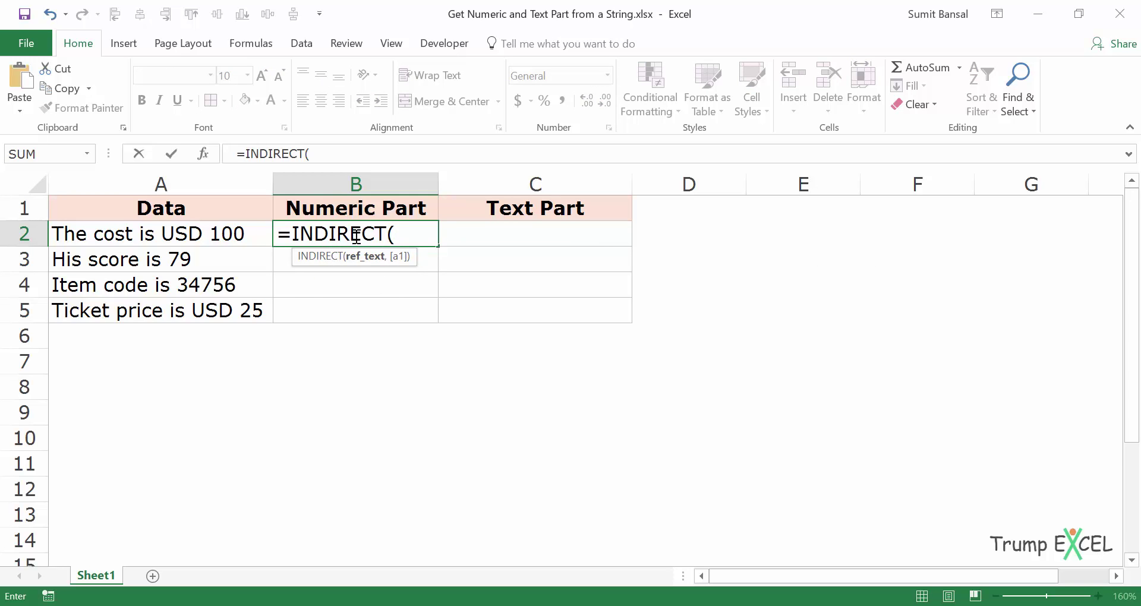
{"action": "type", "text": "\"1:\"&LEN("}
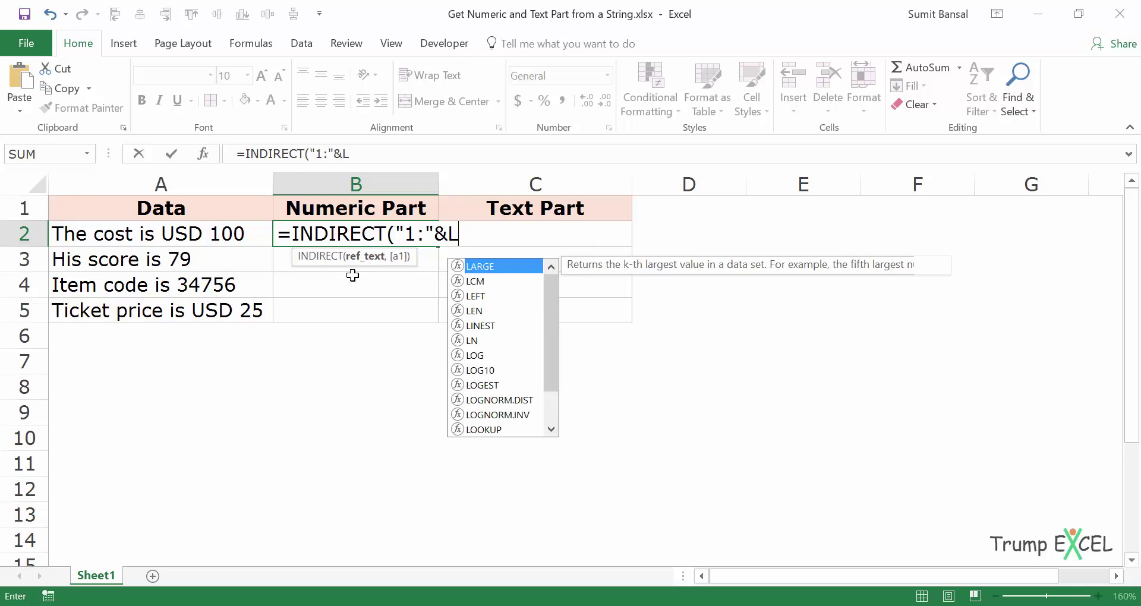
{"action": "key", "text": "Left"}
{"action": "type", "text": "))"}
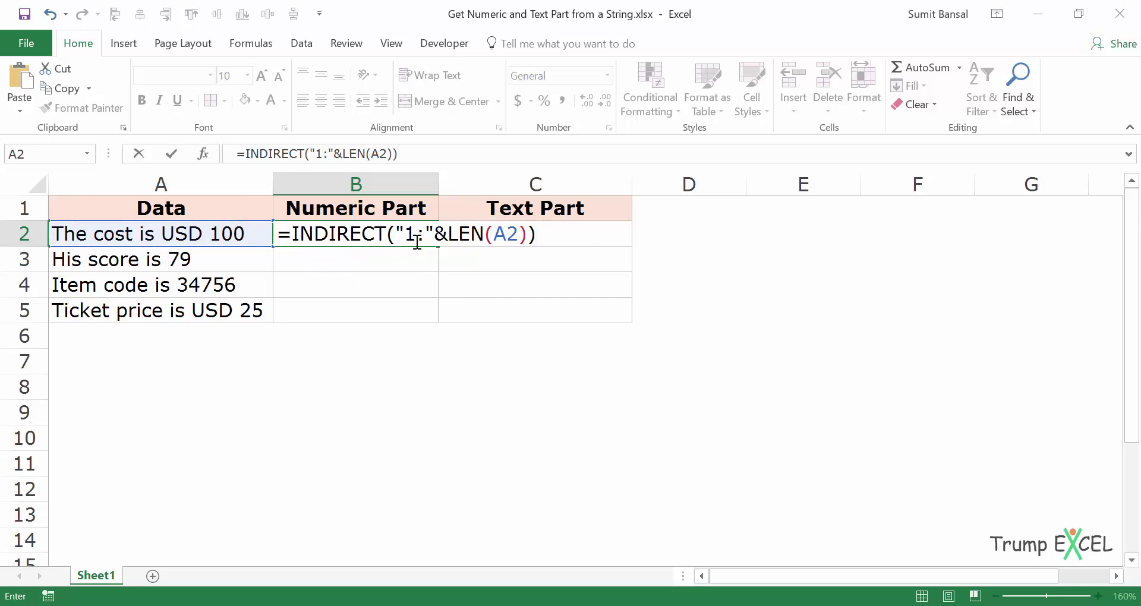
{"action": "left_click_drag", "start_coordinate": [449, 234], "coordinate": [527, 234]}
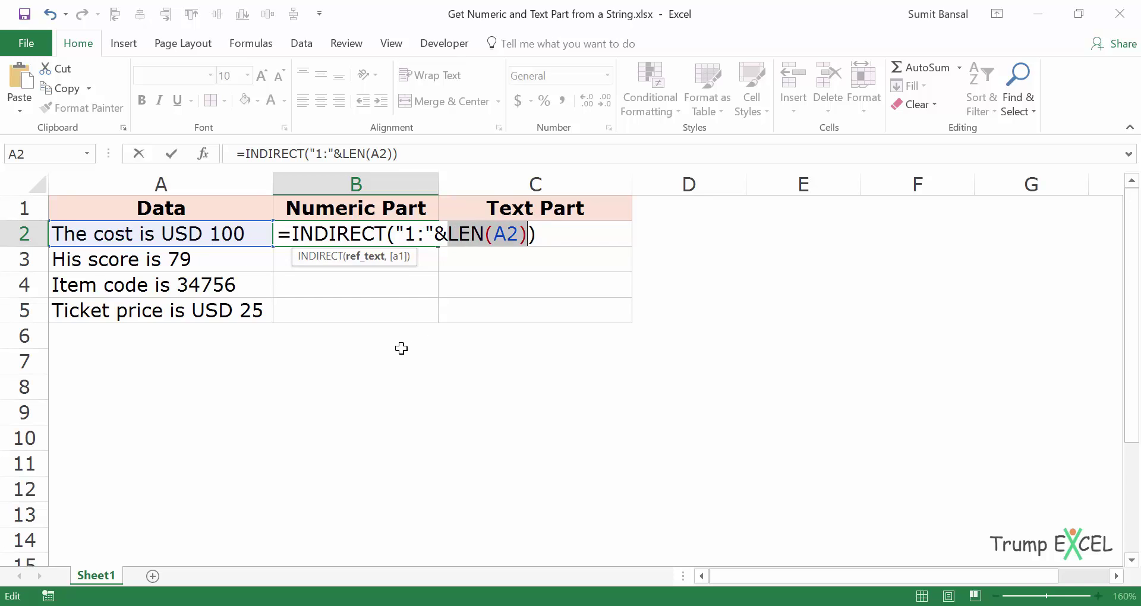
{"action": "key", "text": "F9"}
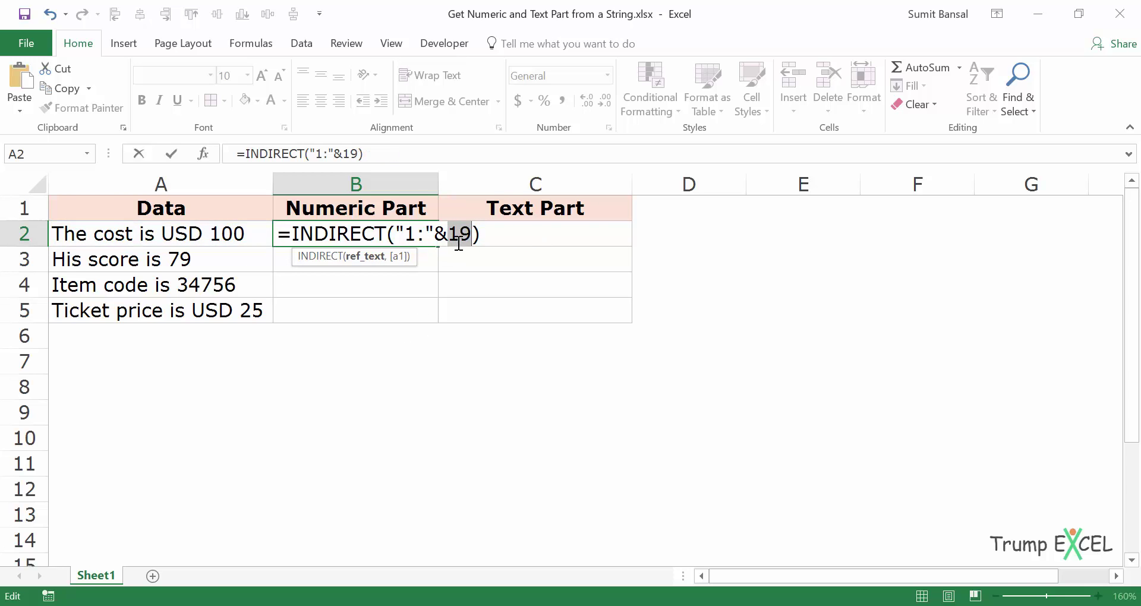
{"action": "key", "text": "ctrl+z"}
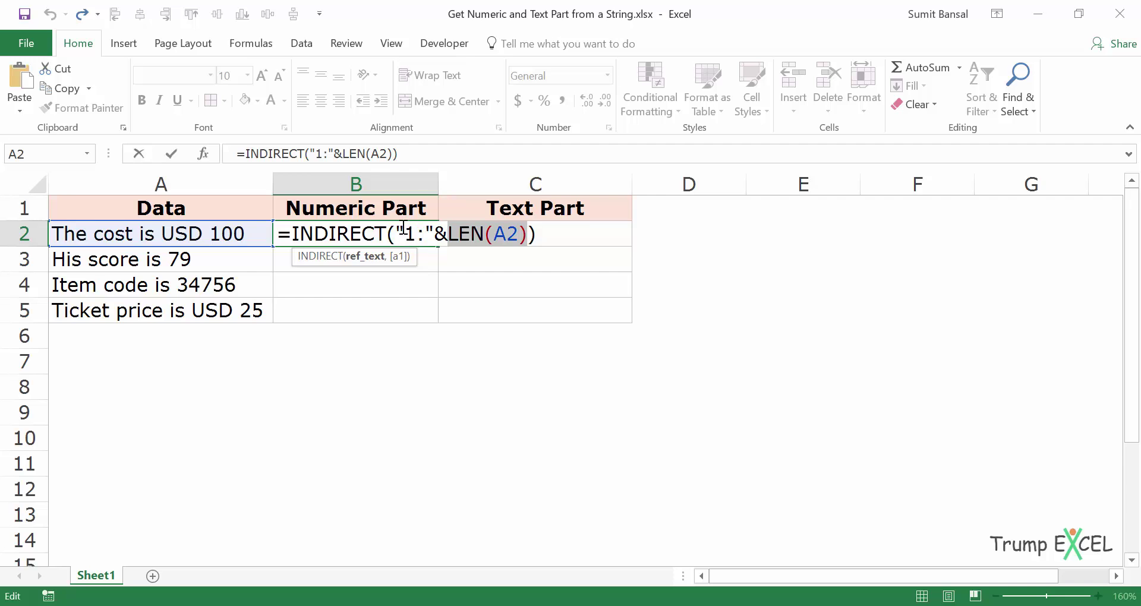
{"action": "left_click_drag", "start_coordinate": [396, 233], "coordinate": [528, 233]}
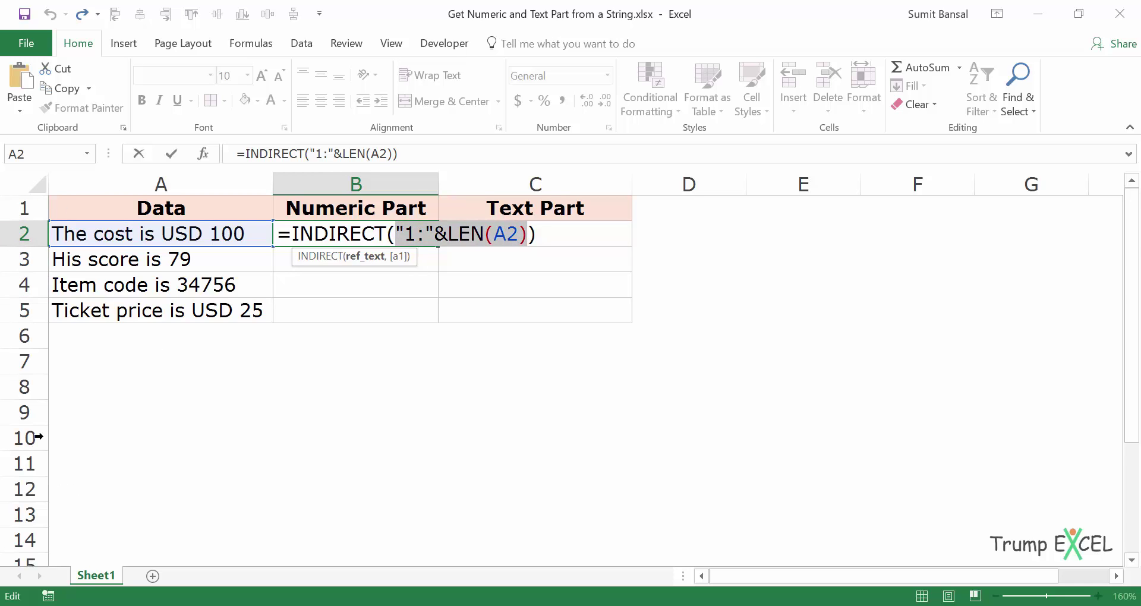
{"action": "key", "text": "F9"}
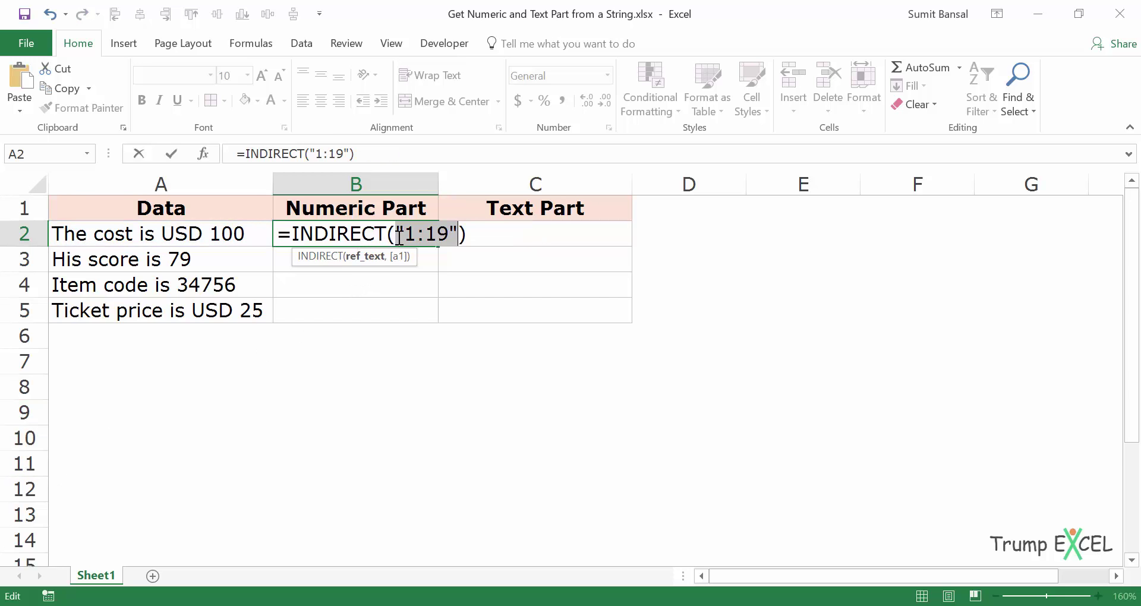
{"action": "key", "text": "ctrl+z"}
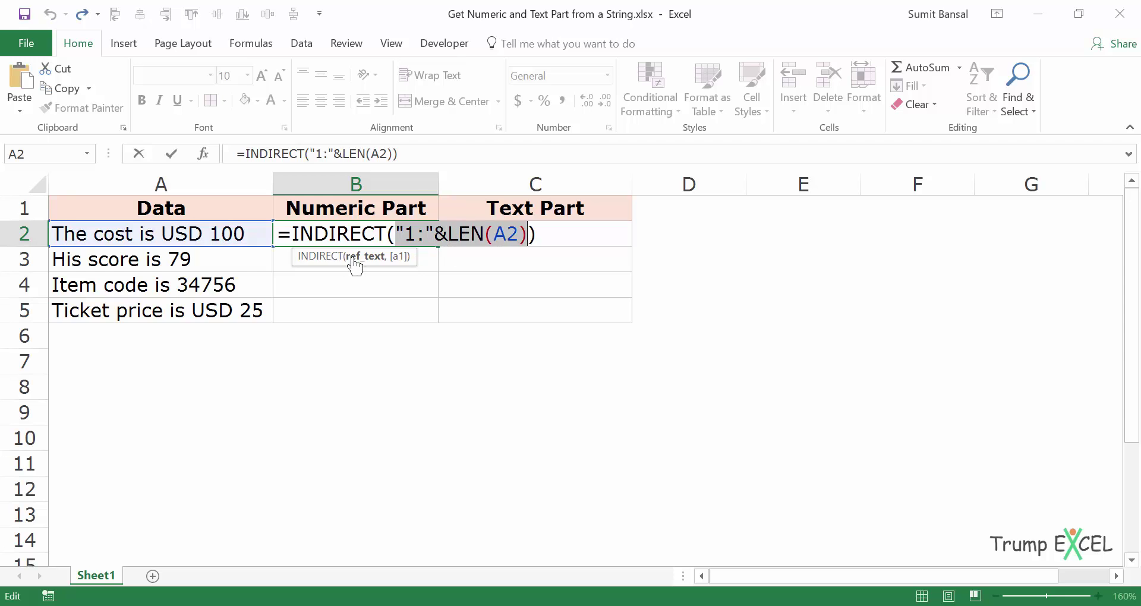
Wrap INDIRECT in ROW, preview the {1;…;19} array with F9, then undo the preview
{"action": "type", "text": "ROW"}
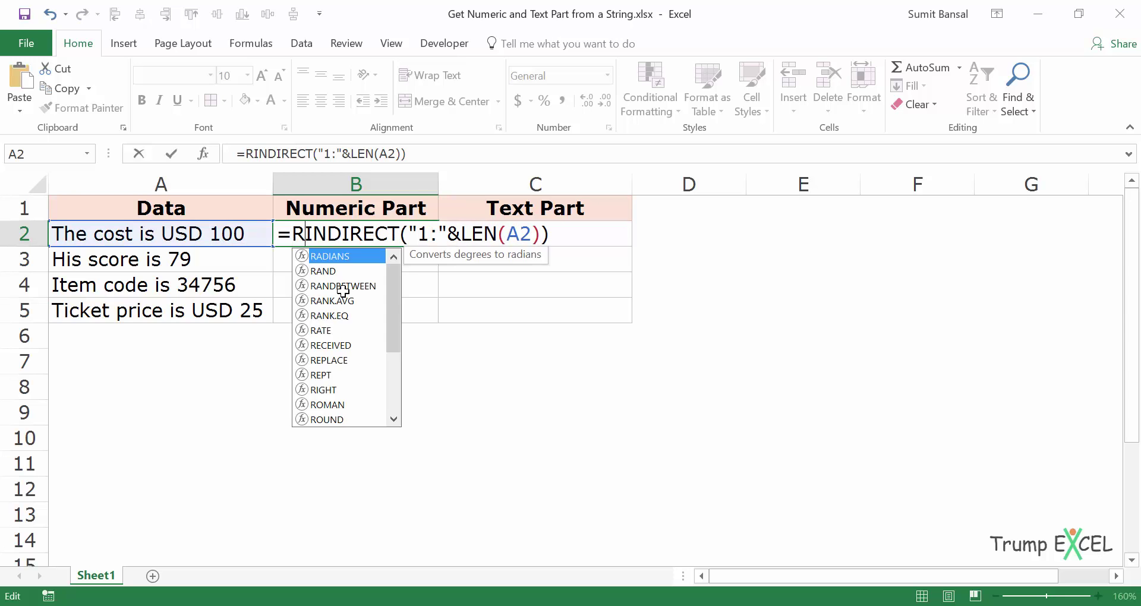
{"action": "type", "text": "("}
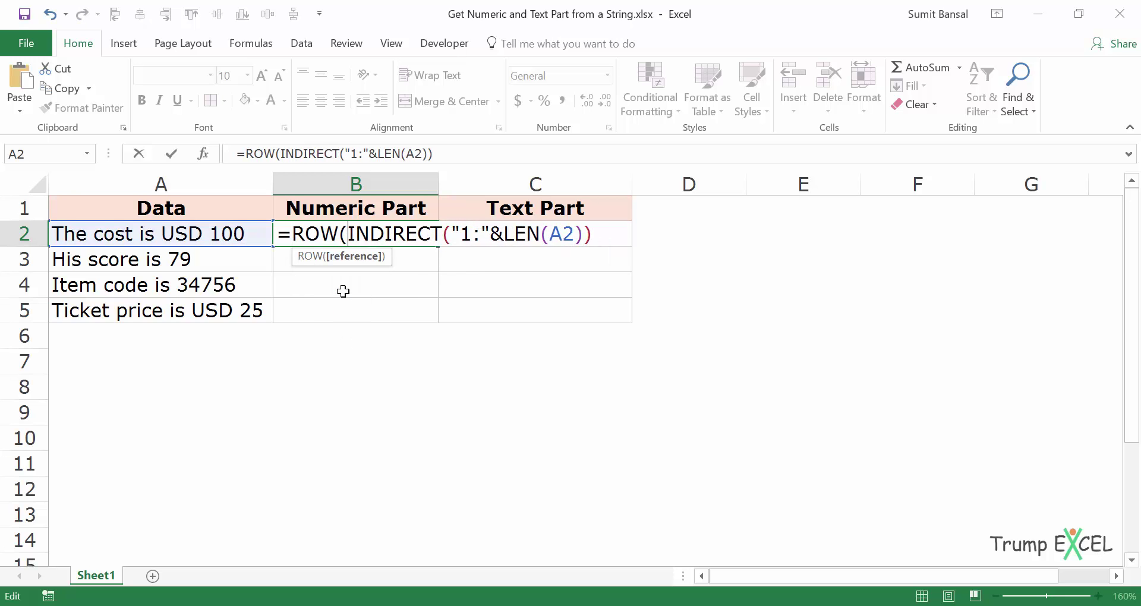
{"action": "left_click", "coordinate": [593, 233]}
{"action": "type", "text": ")"}
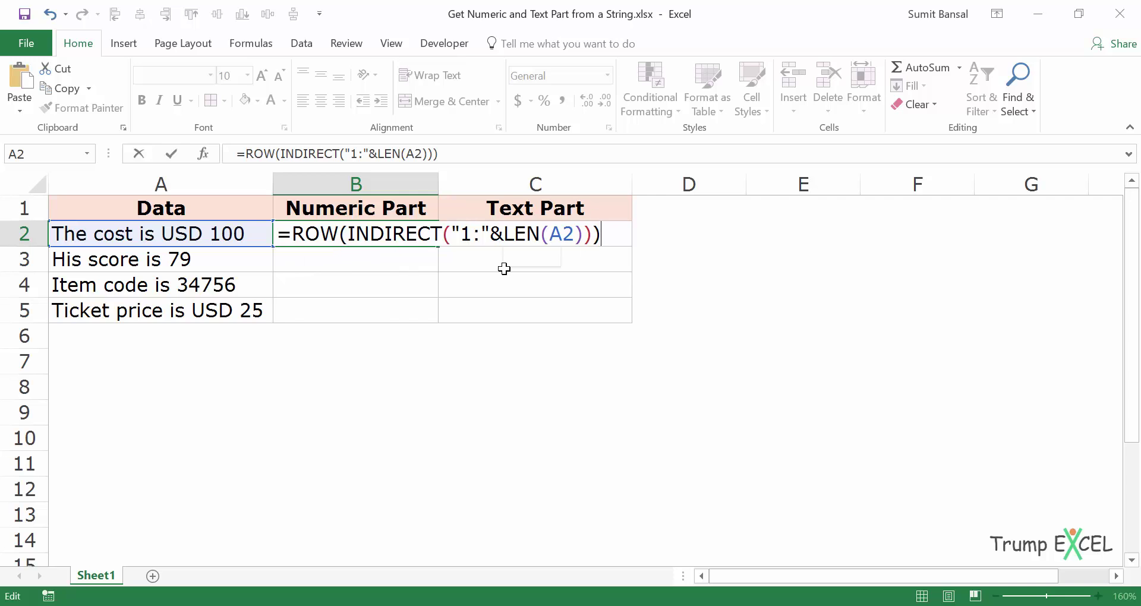
{"action": "key", "text": "shift+Left"}
{"action": "key", "text": "shift+Left"}
{"action": "key", "text": "shift+Left"}
{"action": "key", "text": "shift+Left"}
{"action": "key", "text": "shift+Left"}
{"action": "key", "text": "shift+Left"}
{"action": "key", "text": "shift+Left"}
{"action": "key", "text": "shift+Left"}
{"action": "key", "text": "shift+Left"}
{"action": "key", "text": "shift+Left"}
{"action": "key", "text": "shift+Left"}
{"action": "key", "text": "shift+Left"}
{"action": "key", "text": "shift+Left"}
{"action": "key", "text": "shift+Left"}
{"action": "key", "text": "shift+Left"}
{"action": "key", "text": "shift+Left"}
{"action": "key", "text": "shift+Left"}
{"action": "key", "text": "shift+Left"}
{"action": "key", "text": "shift+Left"}
{"action": "key", "text": "shift+Left"}
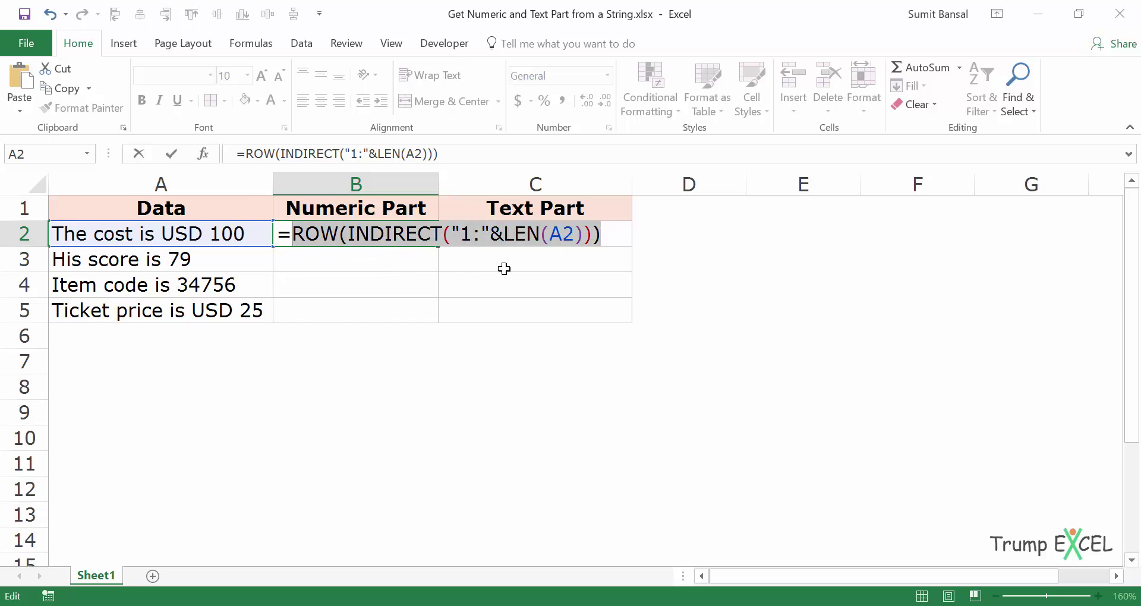
{"action": "key", "text": "F9"}
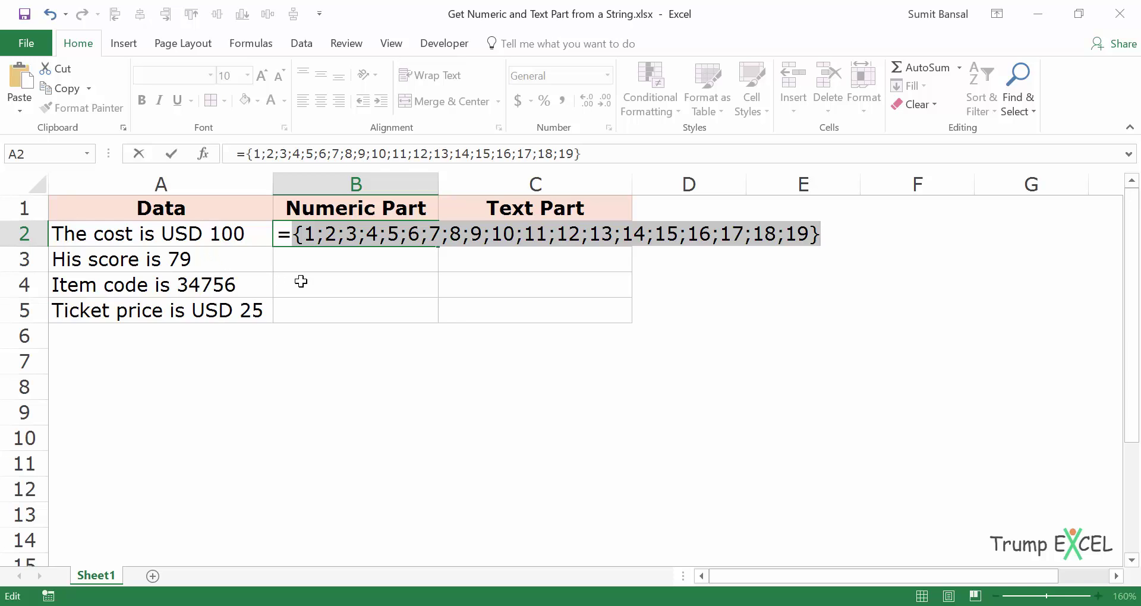
{"action": "key", "text": "ctrl+z"}
{"action": "left_click", "coordinate": [301, 235]}
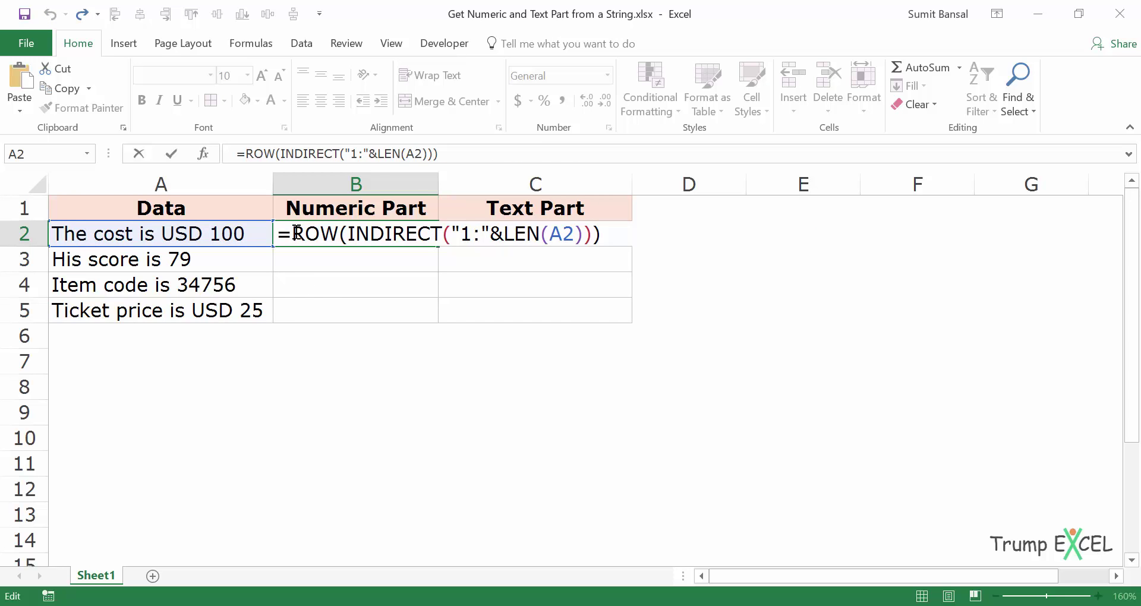
Wrap the position array as =MID(A2,ROW(INDIRECT("1:"&LEN(A2))),1) and select it
{"action": "type", "text": "MID("}
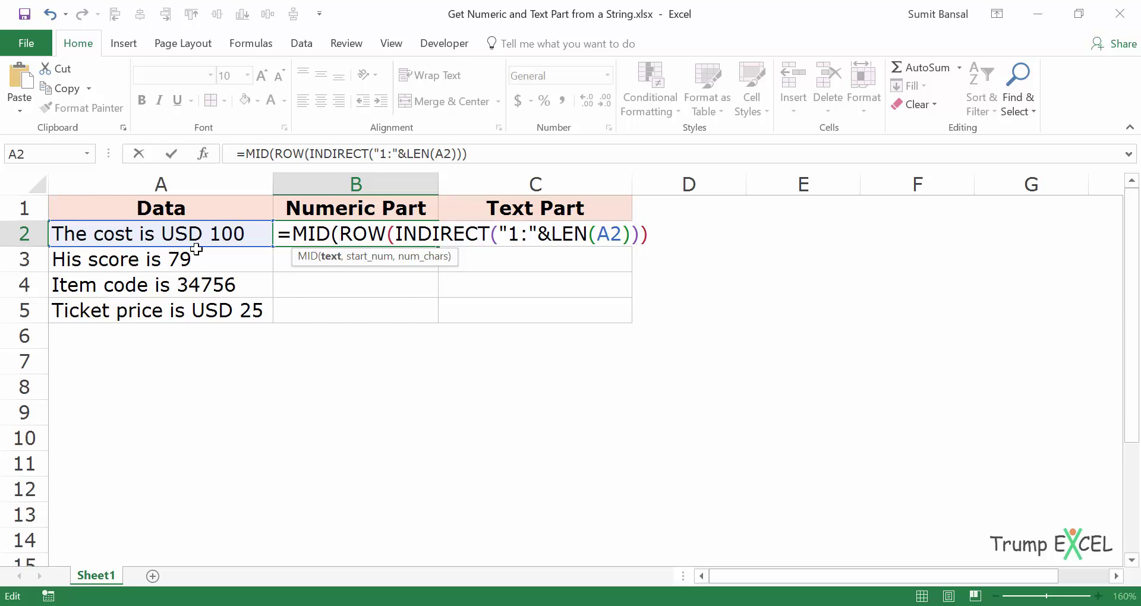
{"action": "left_click", "coordinate": [146, 235]}
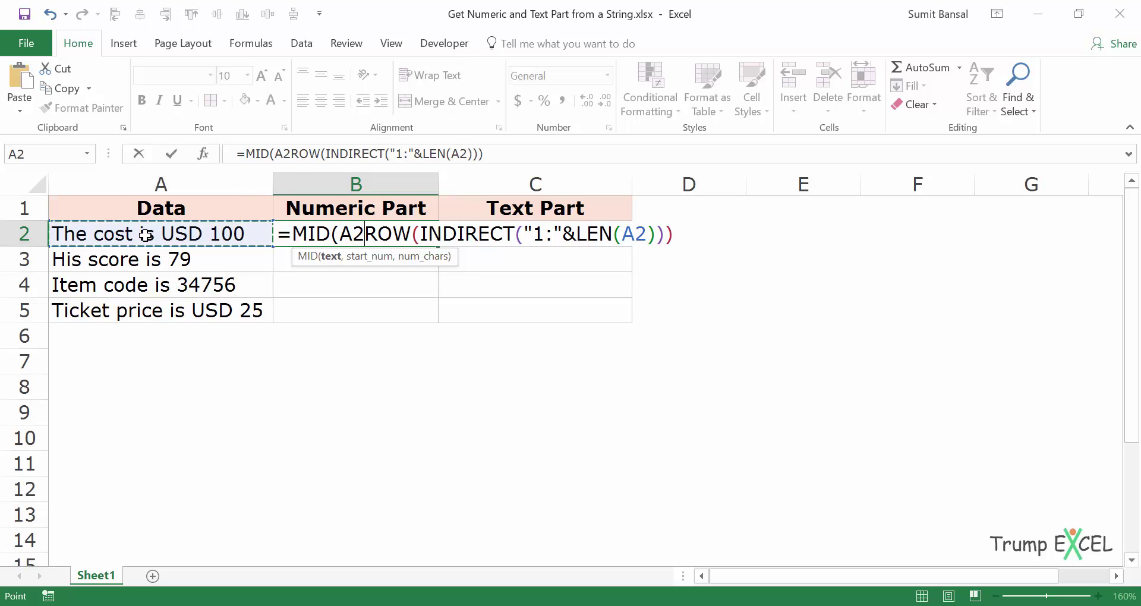
{"action": "type", "text": ","}
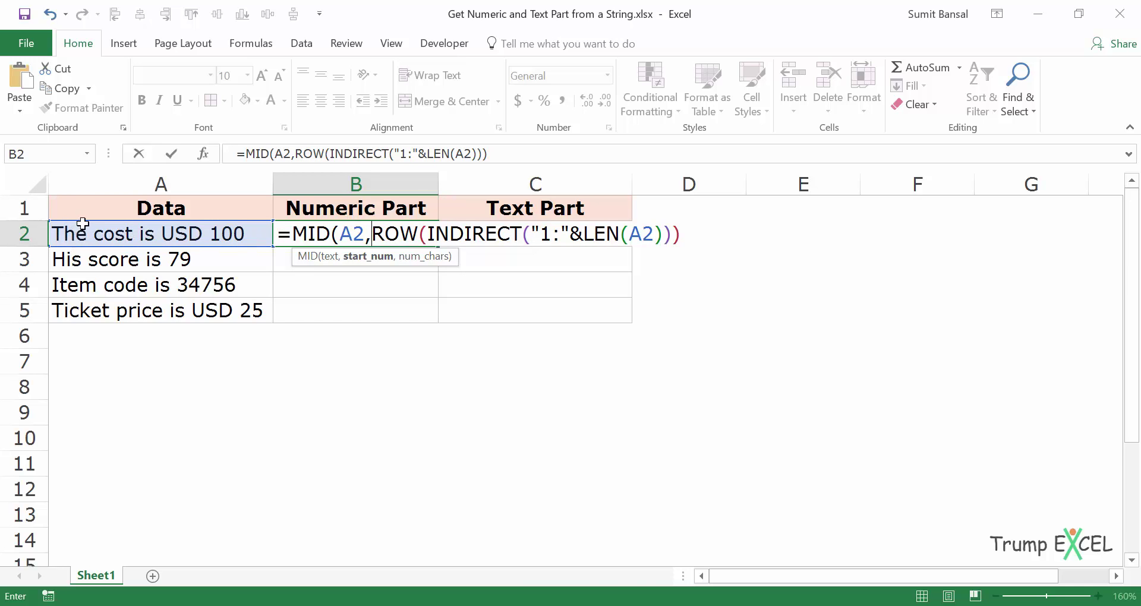
{"action": "left_click", "coordinate": [681, 234]}
{"action": "type", "text": ",1"}
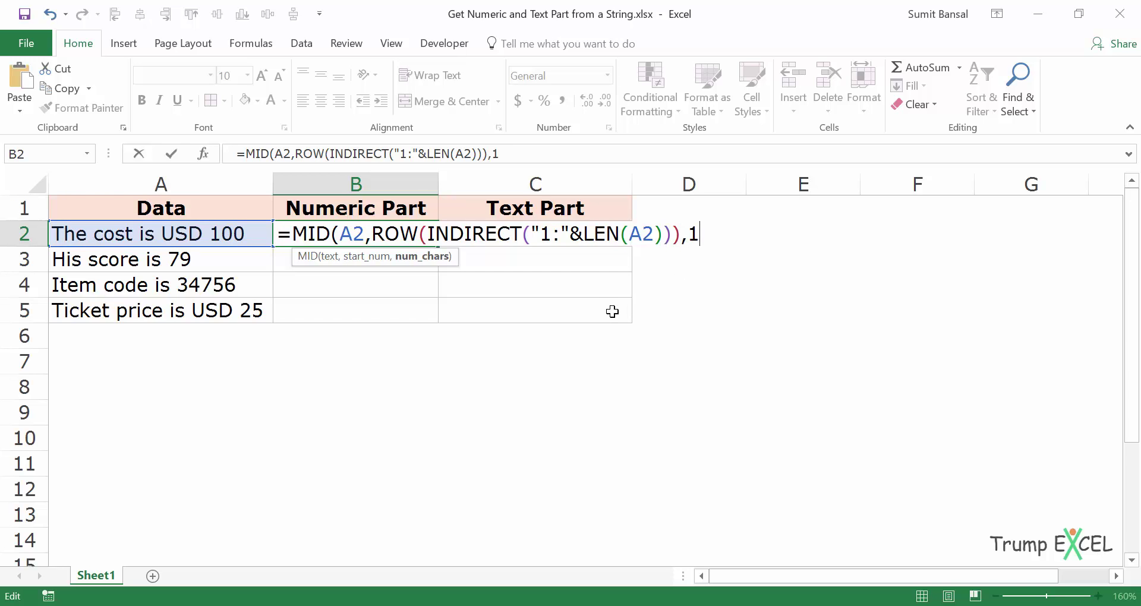
{"action": "type", "text": ")"}
{"action": "left_click_drag", "start_coordinate": [294, 229], "coordinate": [710, 233]}
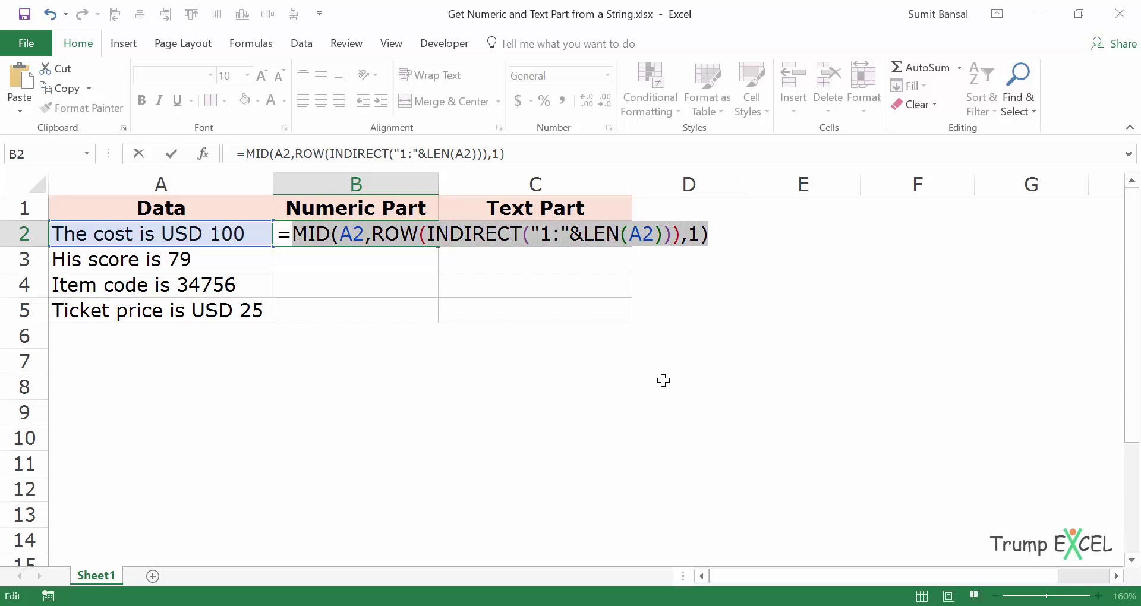
Preview MID's single-character array with F9, undo, and append a multiplication sign
{"action": "key", "text": "F9"}
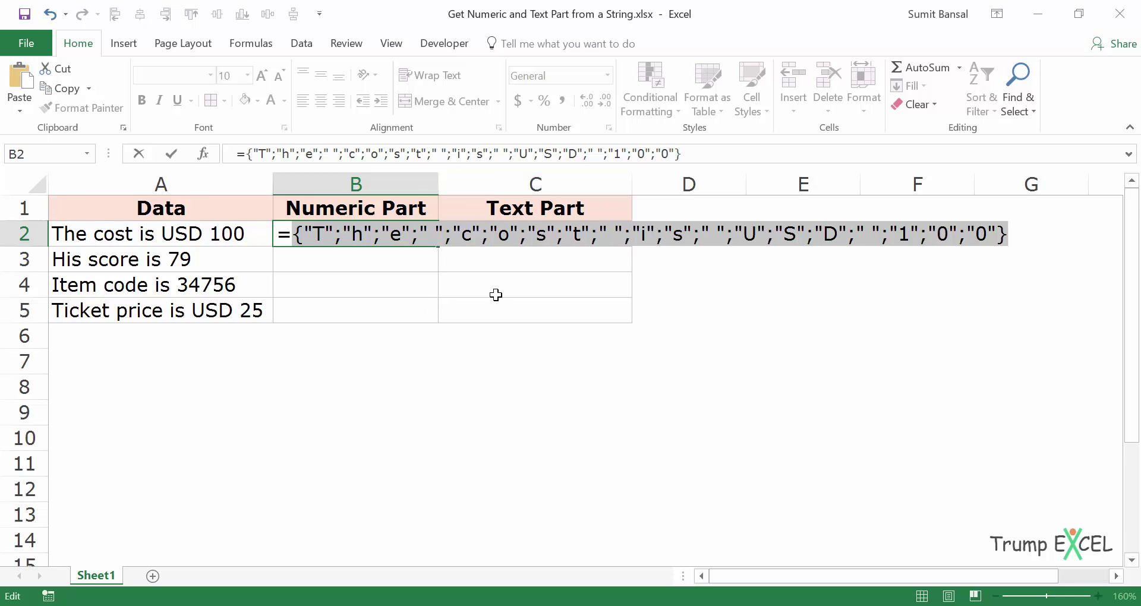
{"action": "key", "text": "ctrl+z"}
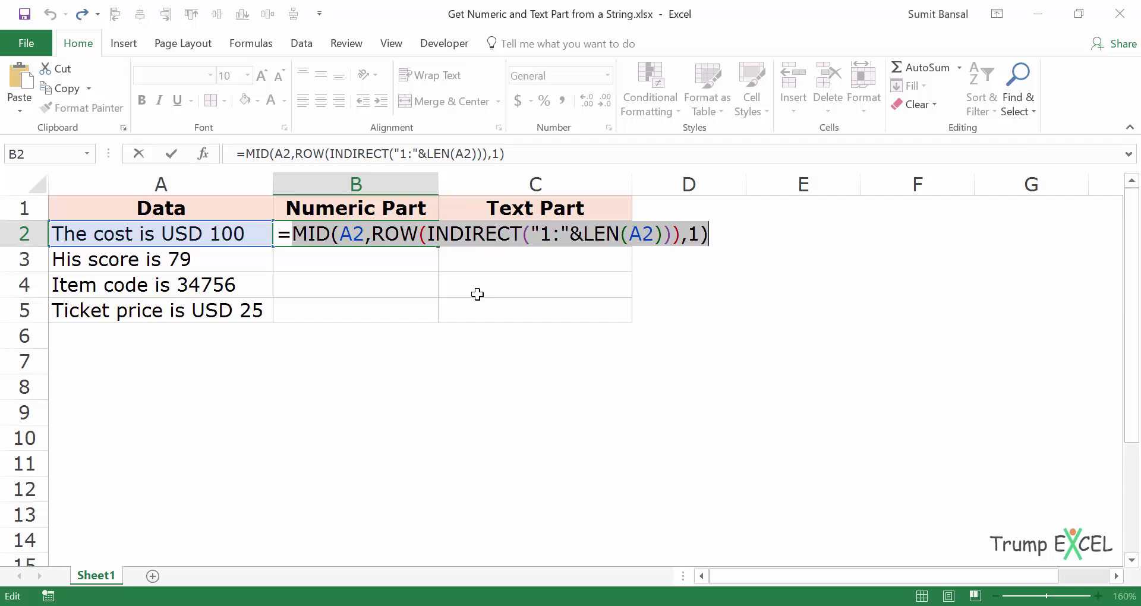
{"action": "left_click", "coordinate": [292, 232]}
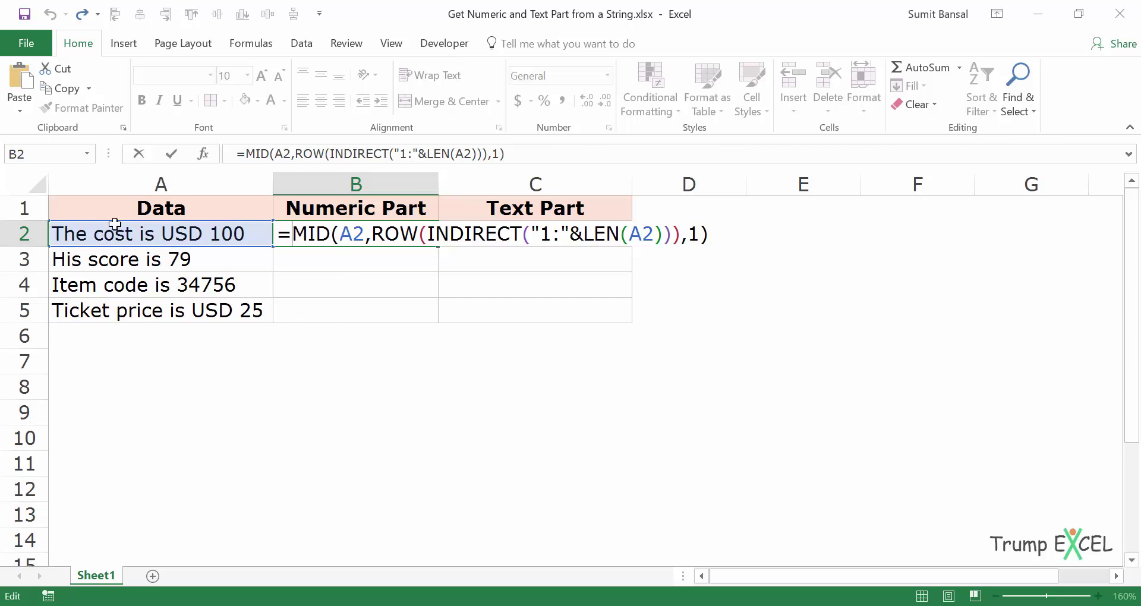
{"action": "left_click", "coordinate": [713, 236]}
{"action": "type", "text": "*"}
{"action": "left_click_drag", "start_coordinate": [298, 236], "coordinate": [733, 235]}
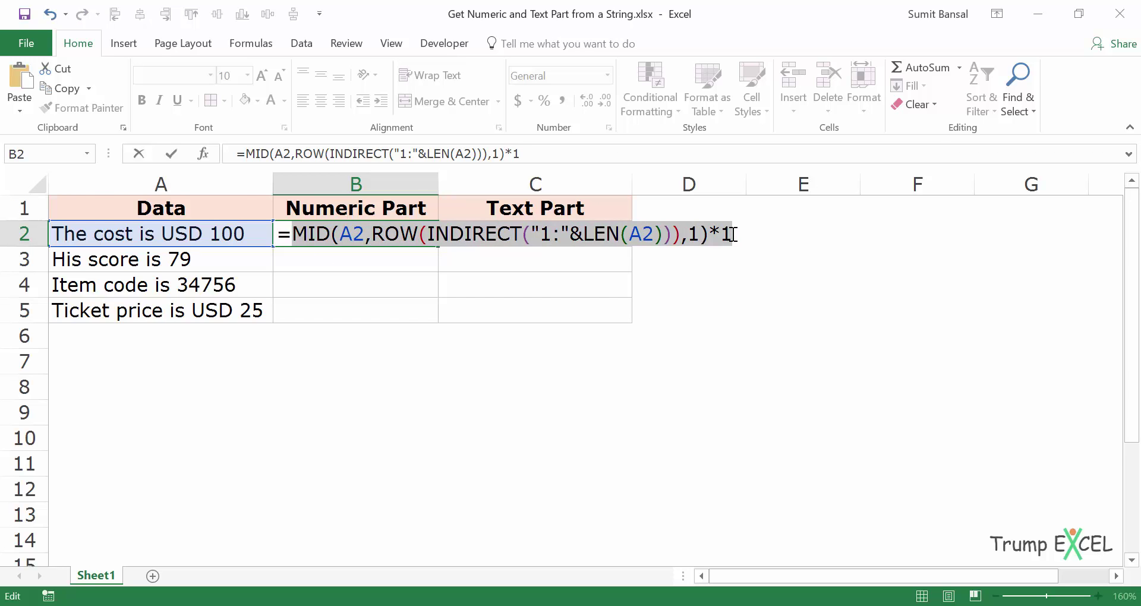
{"action": "key", "text": "F9"}
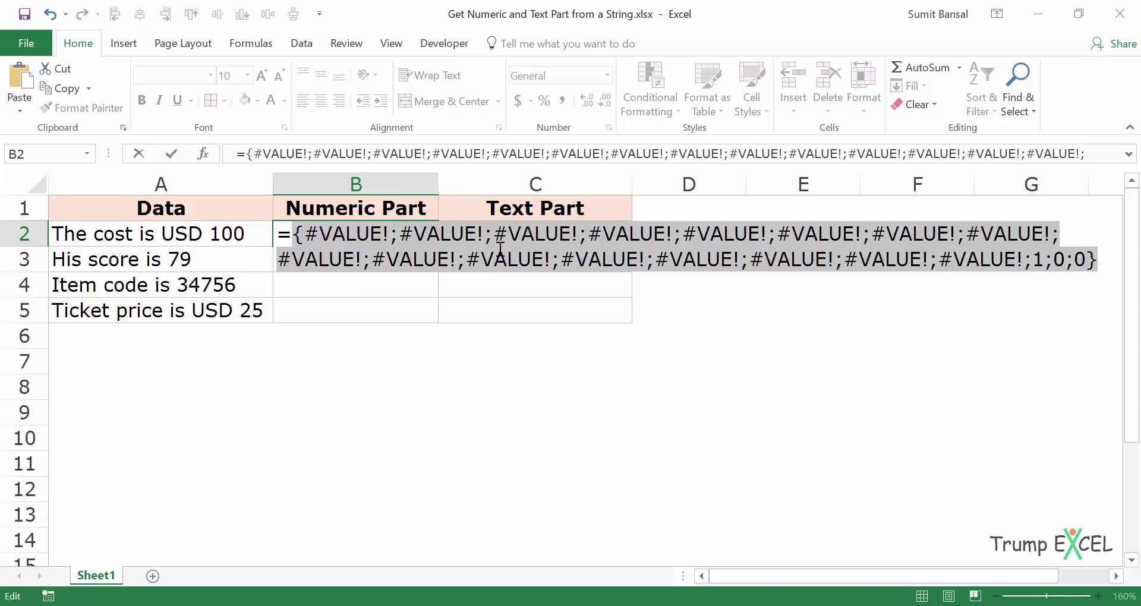
{"action": "key", "text": "ctrl+z"}
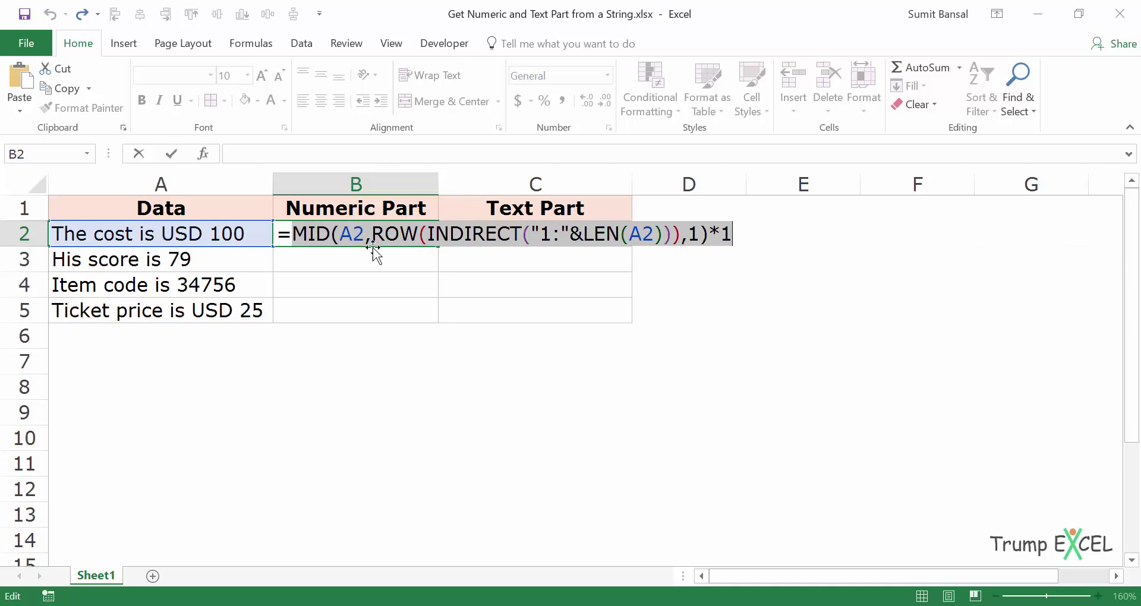
{"action": "left_click", "coordinate": [299, 234]}
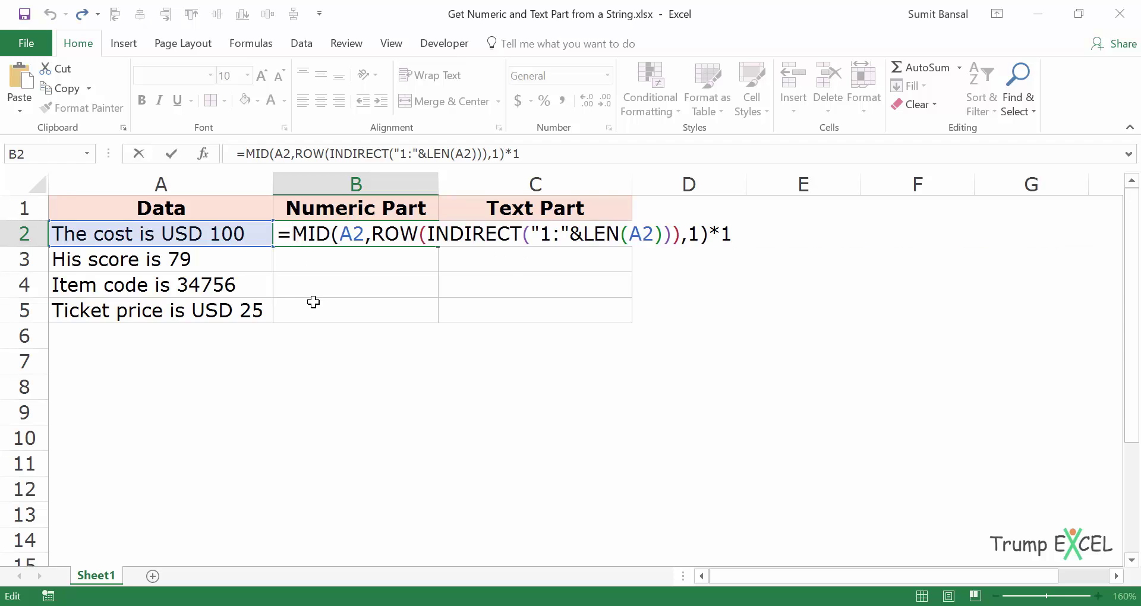
Wrap the MID expression in IFERROR(…,""), preview the digits 1;0;0 with F9, then undo
{"action": "type", "text": "IFERR"}
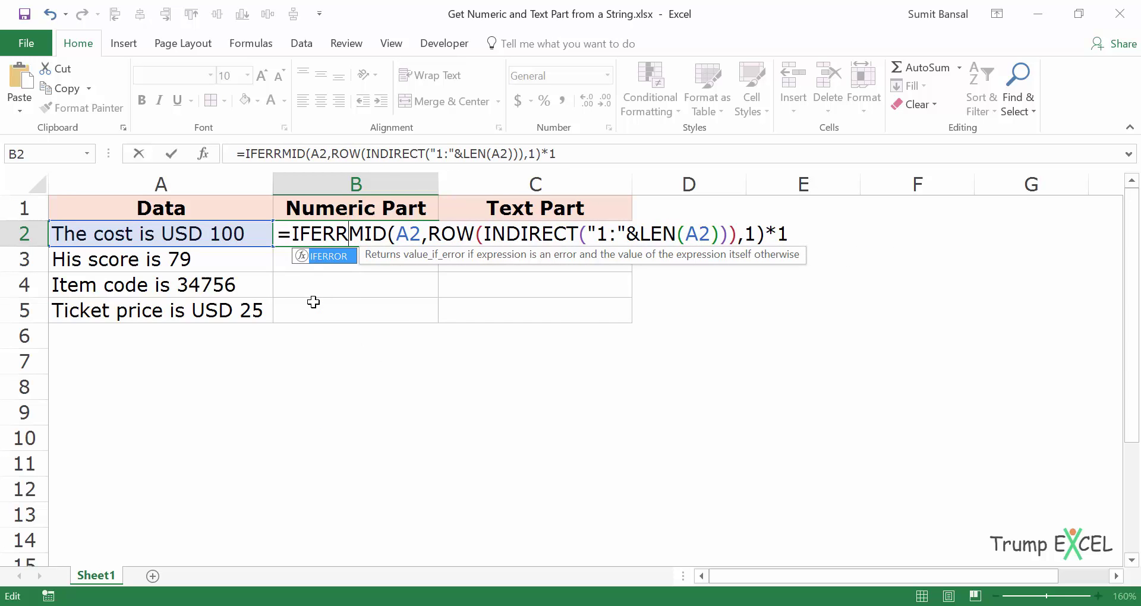
{"action": "type", "text": "OR(MID(A2"}
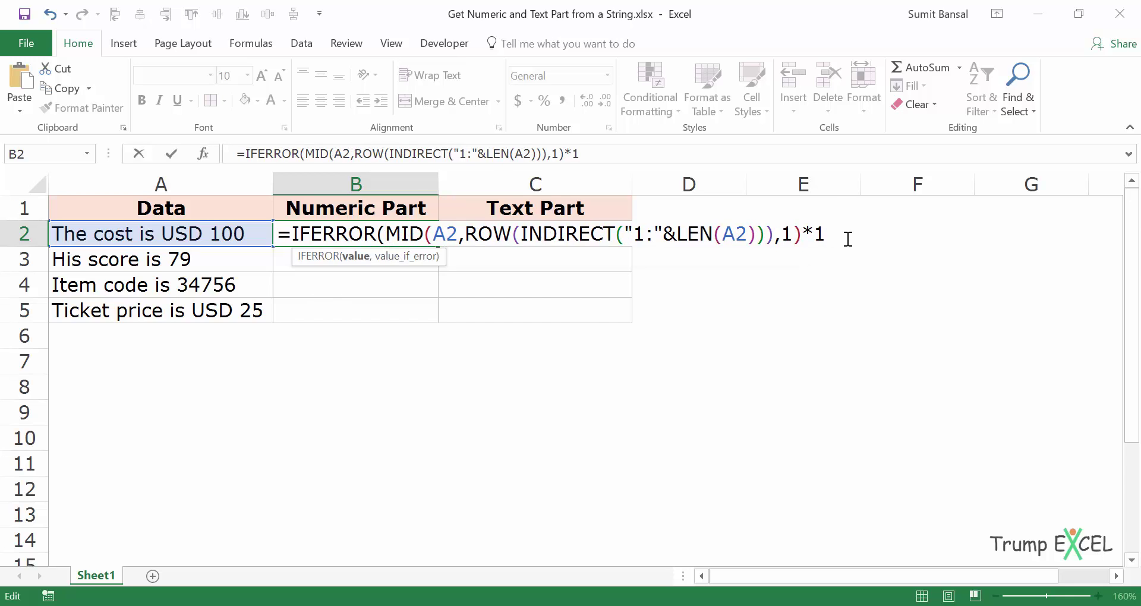
{"action": "type", "text": ","}
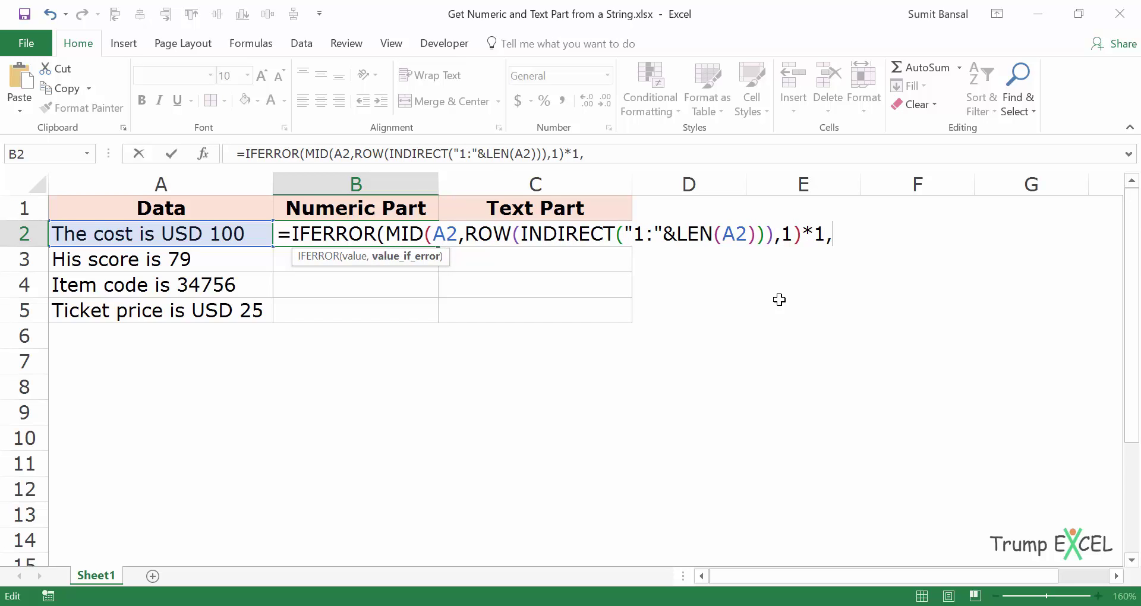
{"action": "type", "text": ")"}
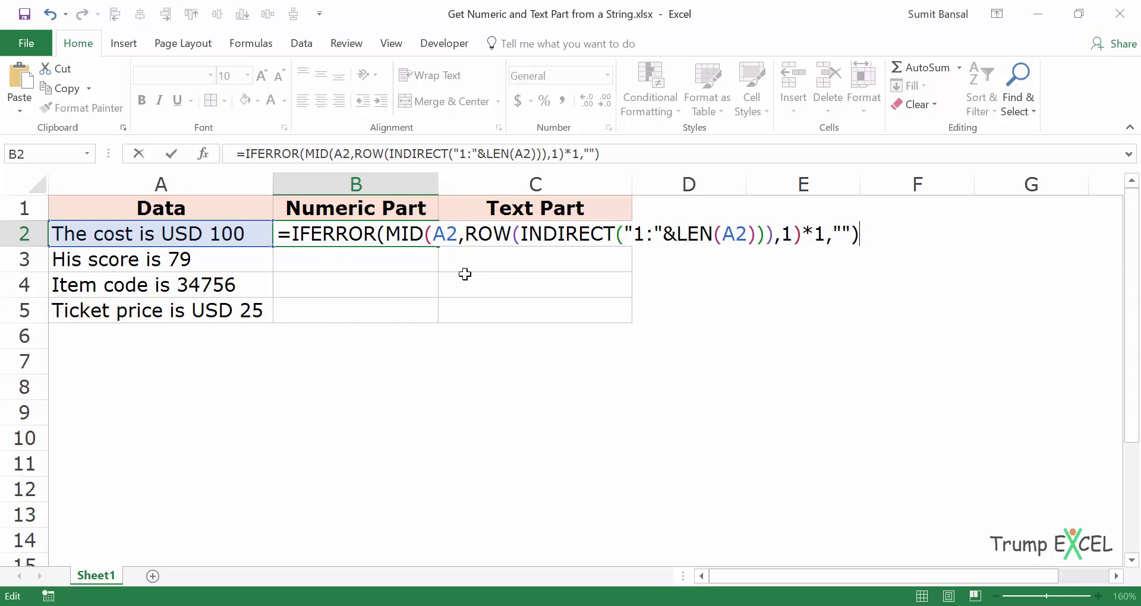
{"action": "left_click_drag", "start_coordinate": [295, 240], "coordinate": [884, 232]}
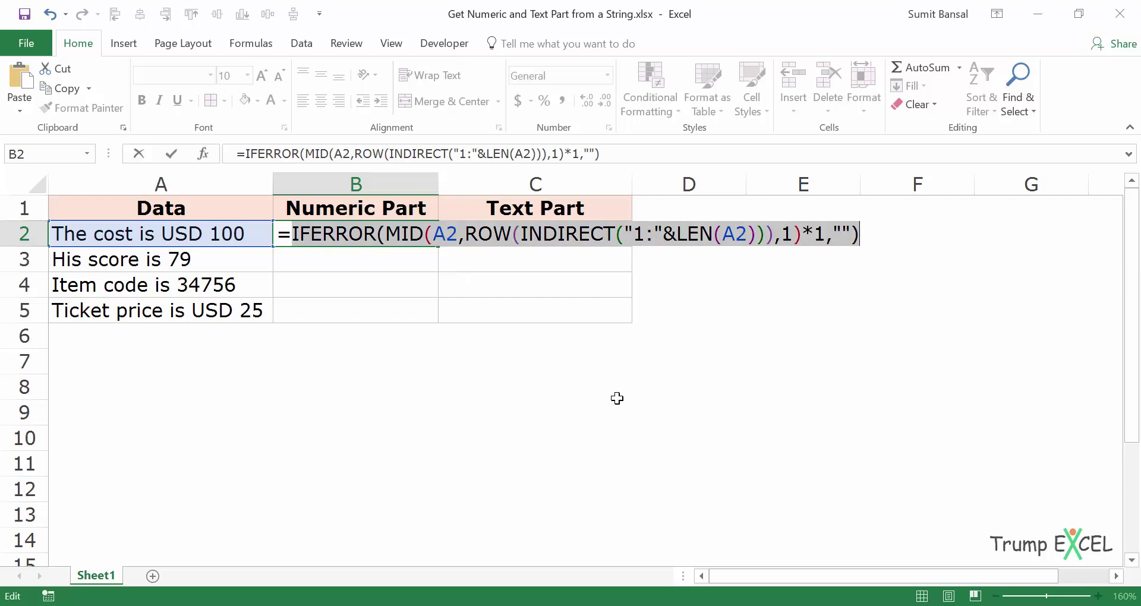
{"action": "key", "text": "F9"}
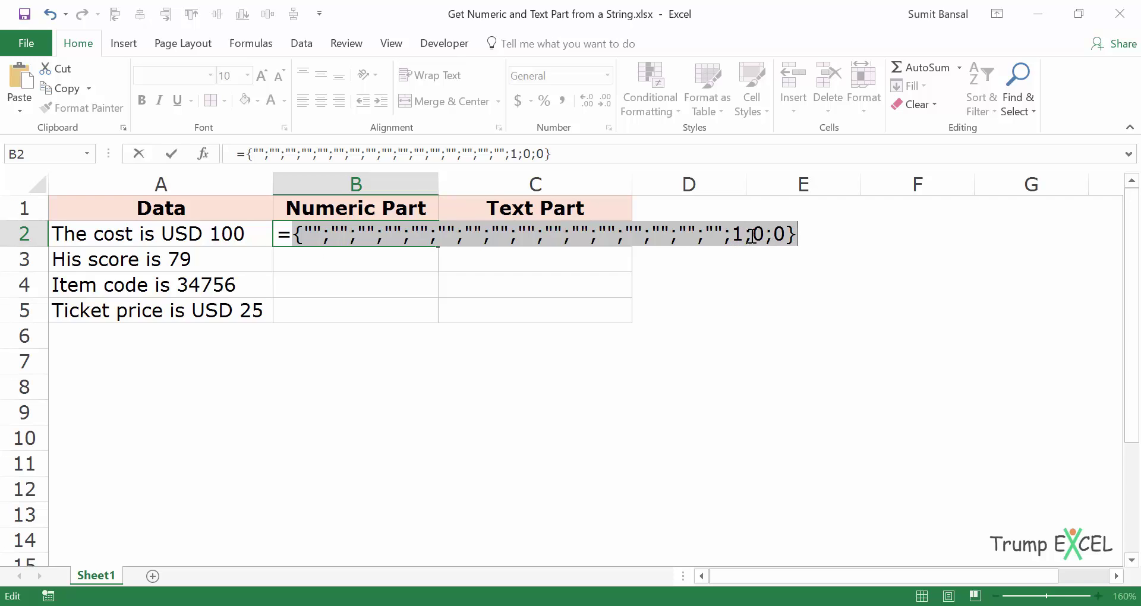
{"action": "key", "text": "ctrl+z"}
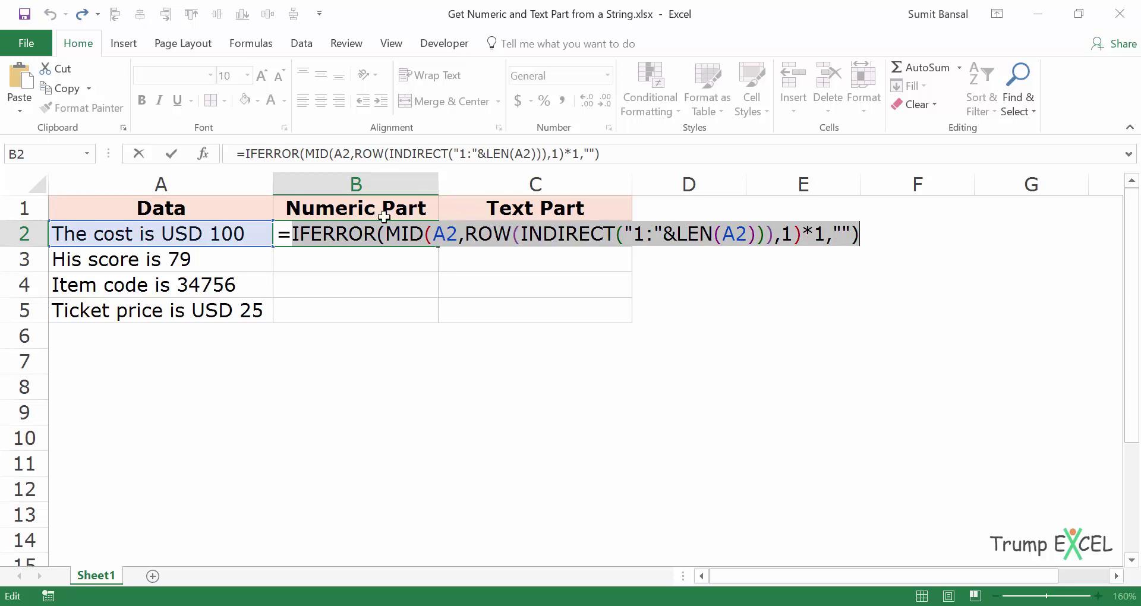
{"action": "left_click", "coordinate": [301, 234]}
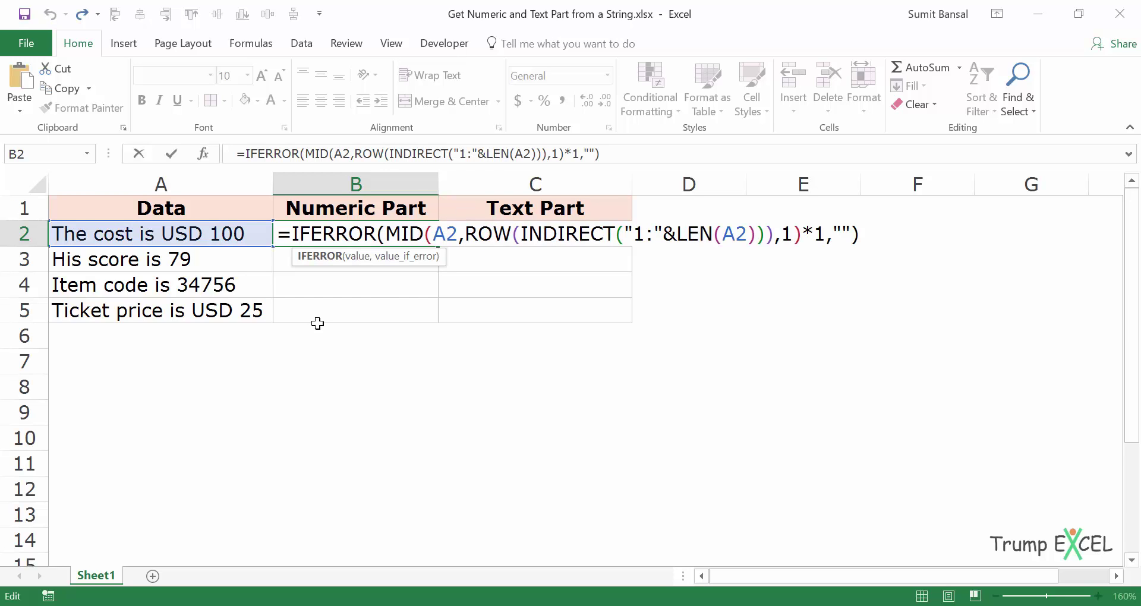
{"action": "key", "text": "Left"}
Wrap in TEXTJOIN("",TRUE,…) as an array formula showing 100, then fill down to B5
{"action": "type", "text": "Textjoin"}
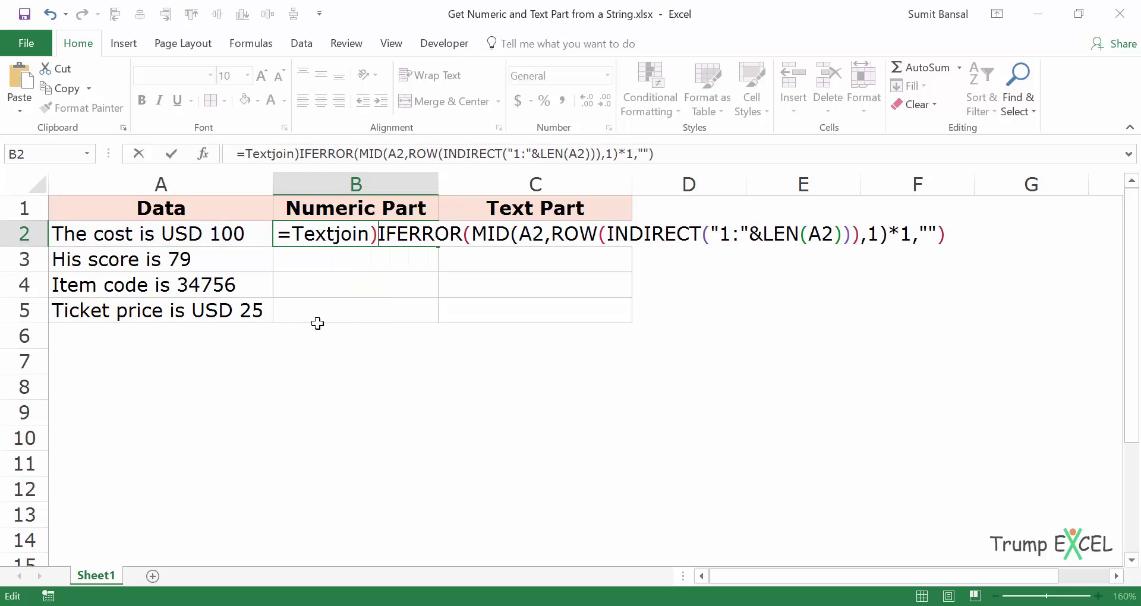
{"action": "type", "text": "("}
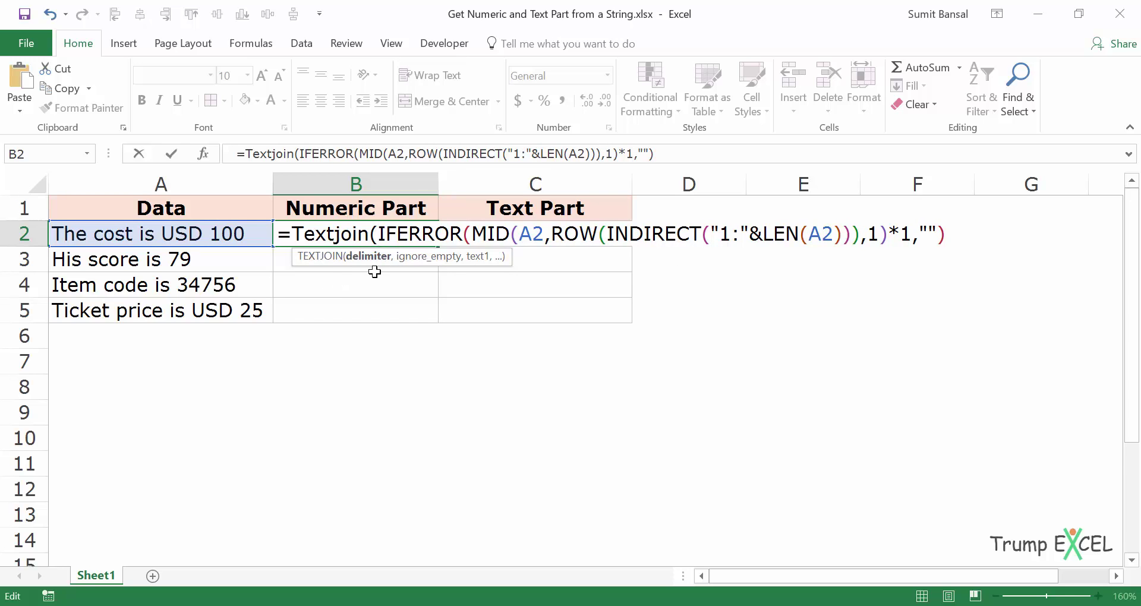
{"action": "type", "text": "\"\","}
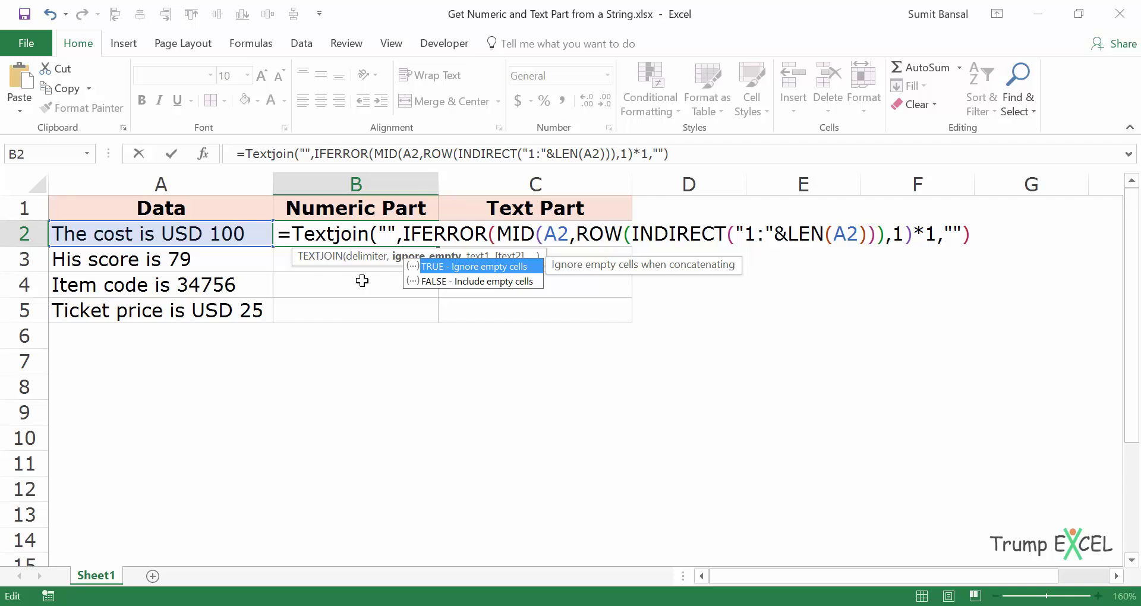
{"action": "key", "text": "Tab"}
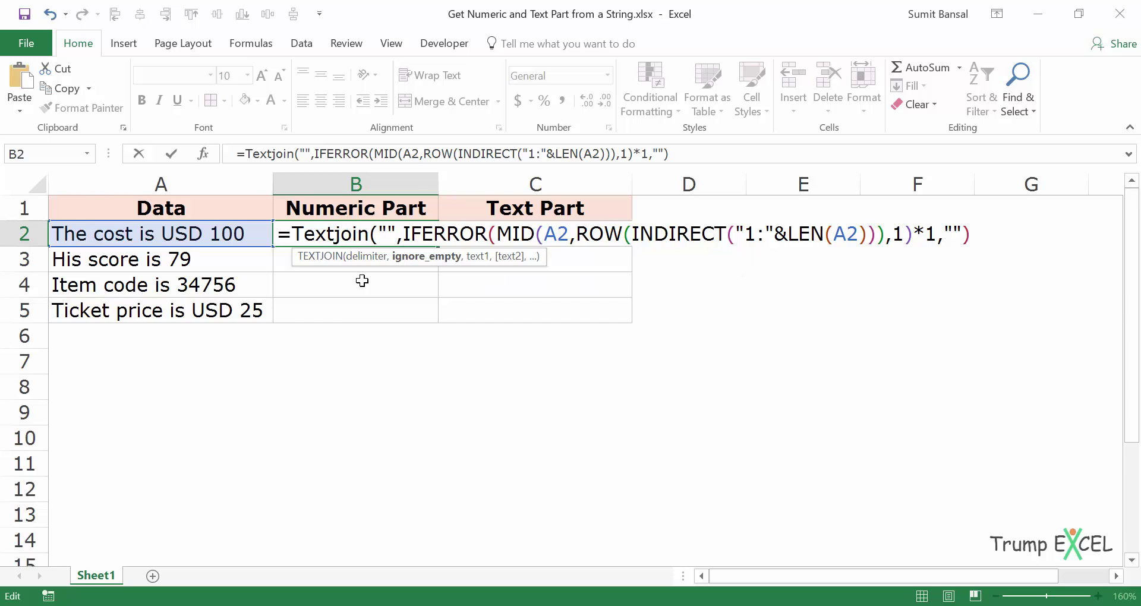
{"action": "type", "text": ",TRUE"}
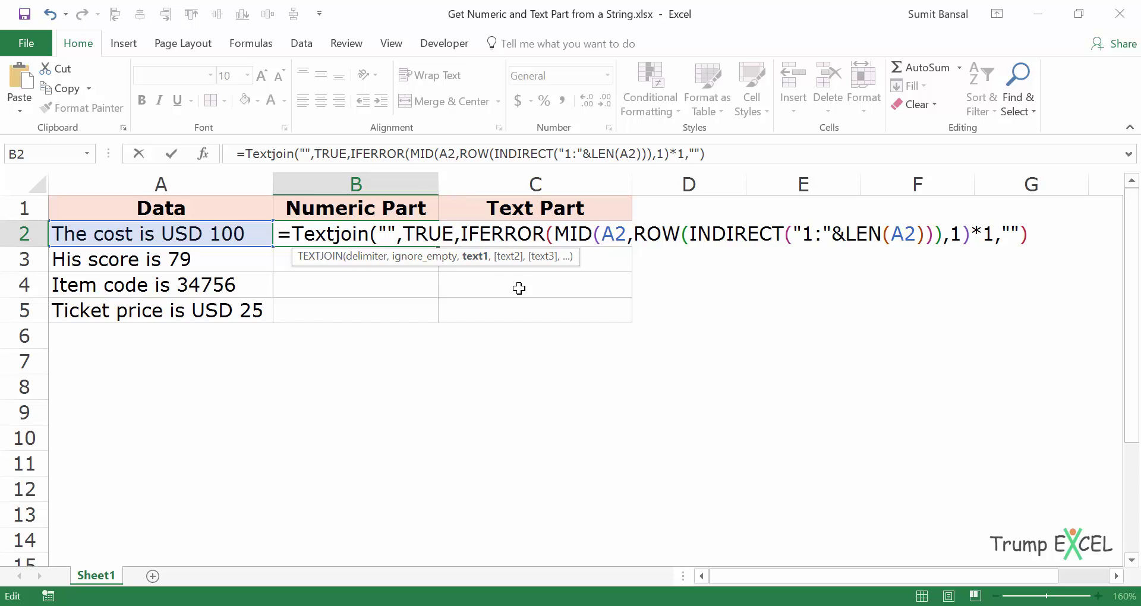
{"action": "left_click", "coordinate": [1038, 238]}
{"action": "type", "text": ")"}
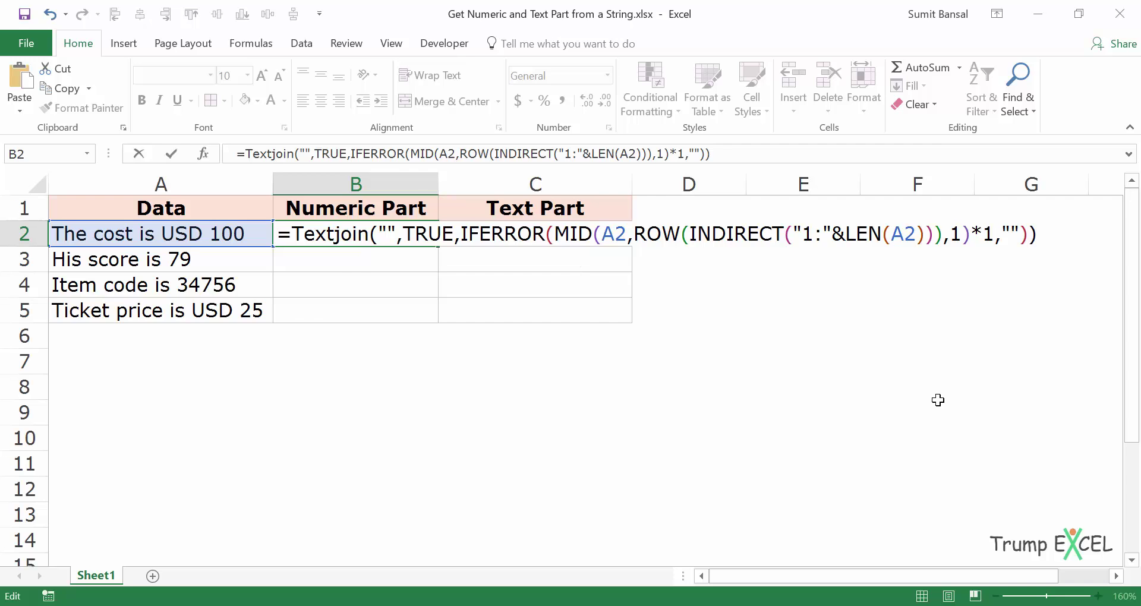
{"action": "key", "text": "ctrl+shift+Return"}
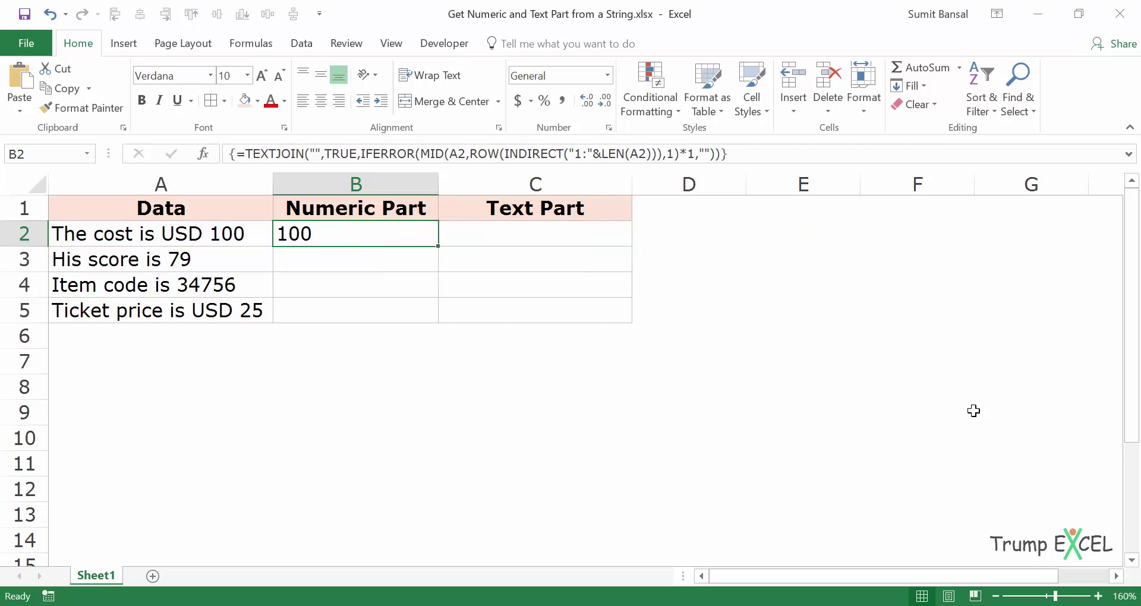
{"action": "double_click", "coordinate": [438, 246]}
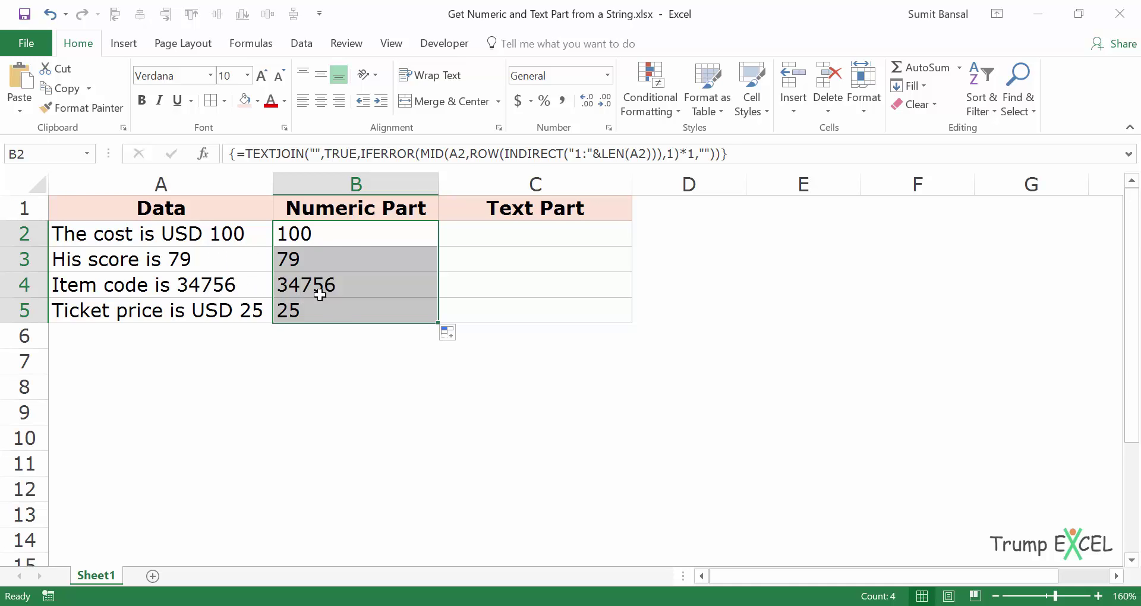
{"action": "left_click", "coordinate": [322, 237]}
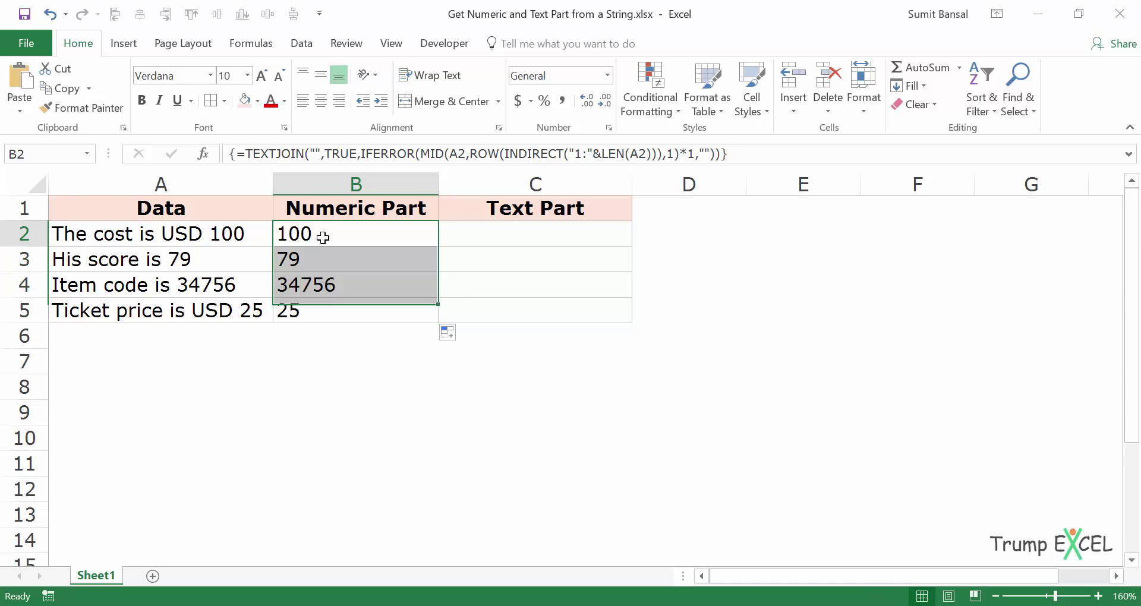
{"action": "double_click", "coordinate": [322, 236]}
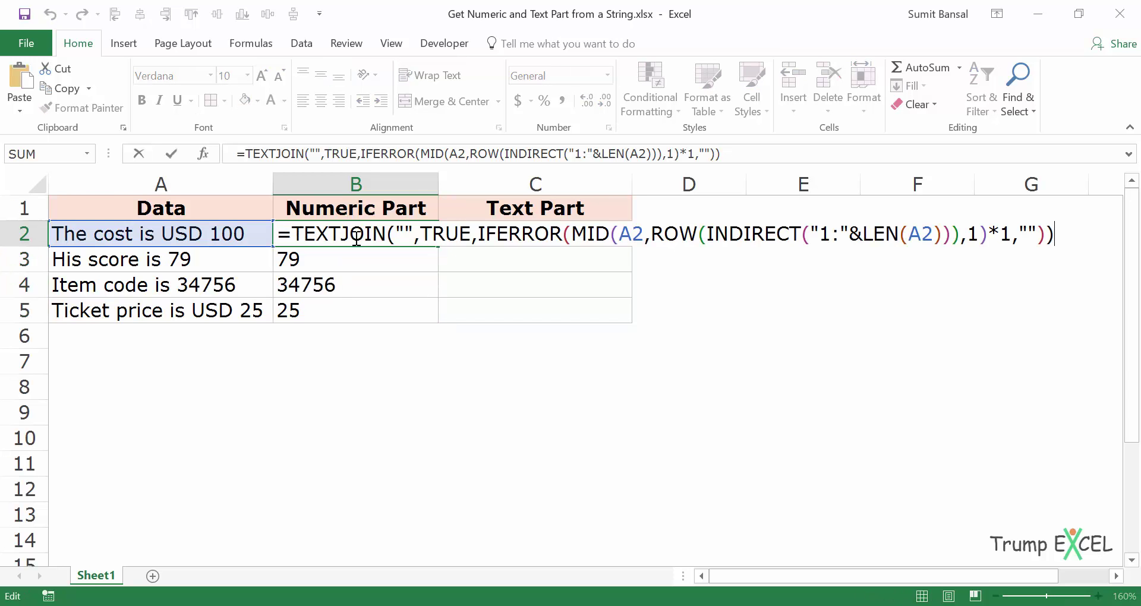
{"action": "key", "text": "Return"}
{"action": "key", "text": "Up"}
{"action": "key", "text": "F2"}
{"action": "key", "text": "ctrl+shift+Return"}
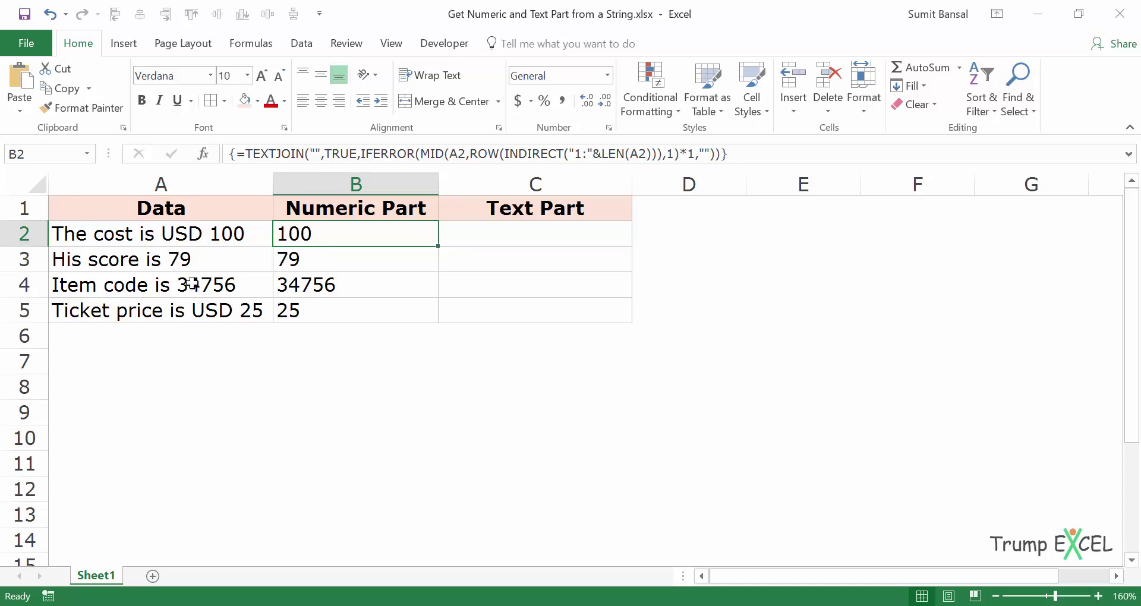
{"action": "double_click", "coordinate": [116, 309]}
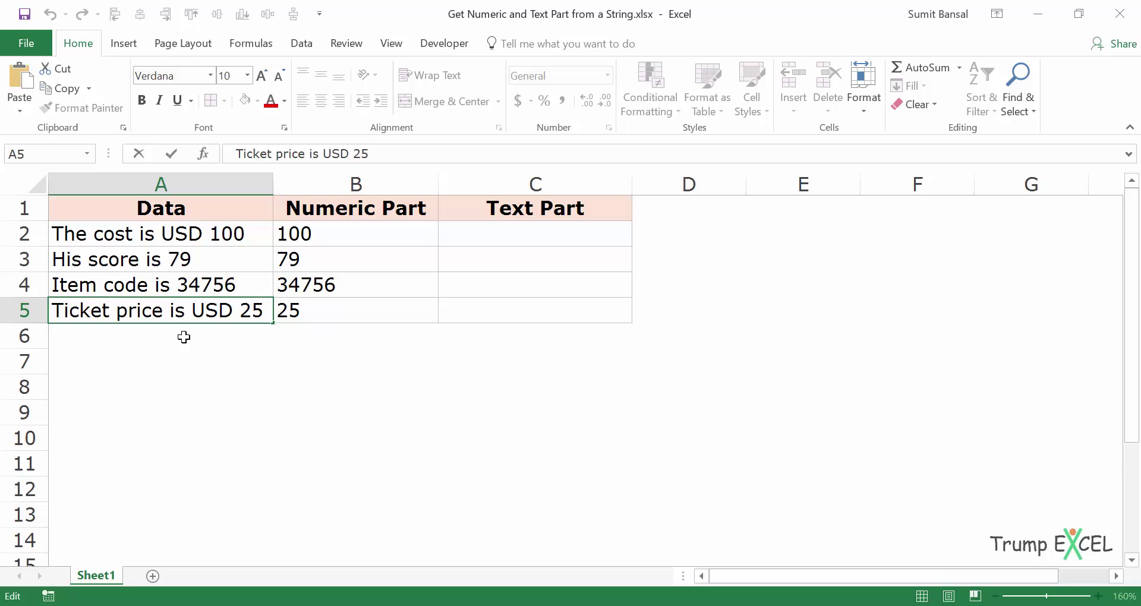
{"action": "type", "text": "of 10 tickets"}
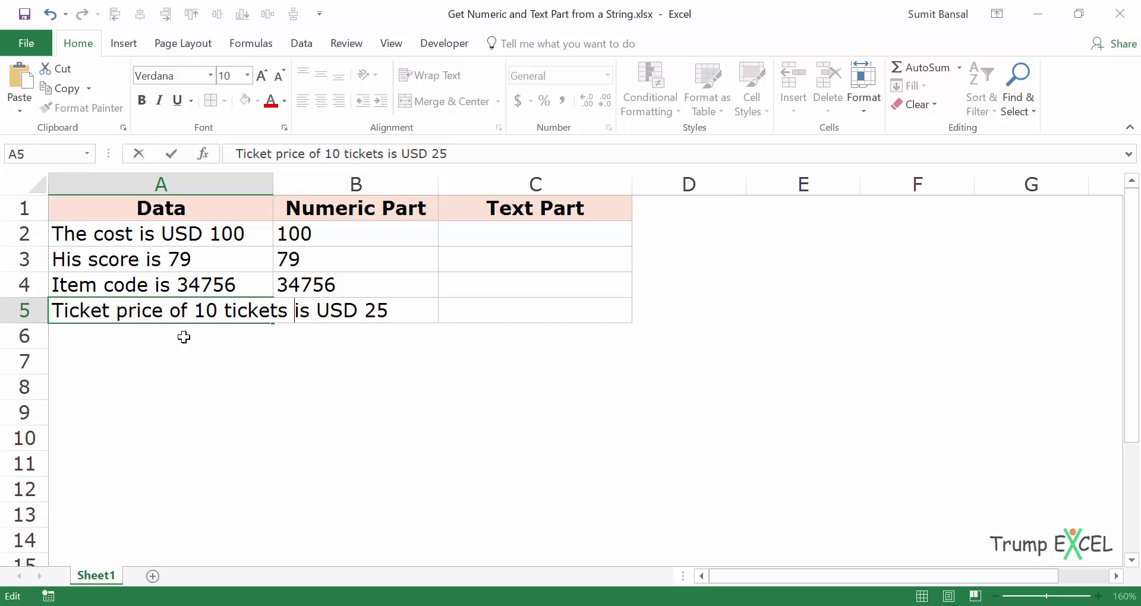
{"action": "key", "text": "Return"}
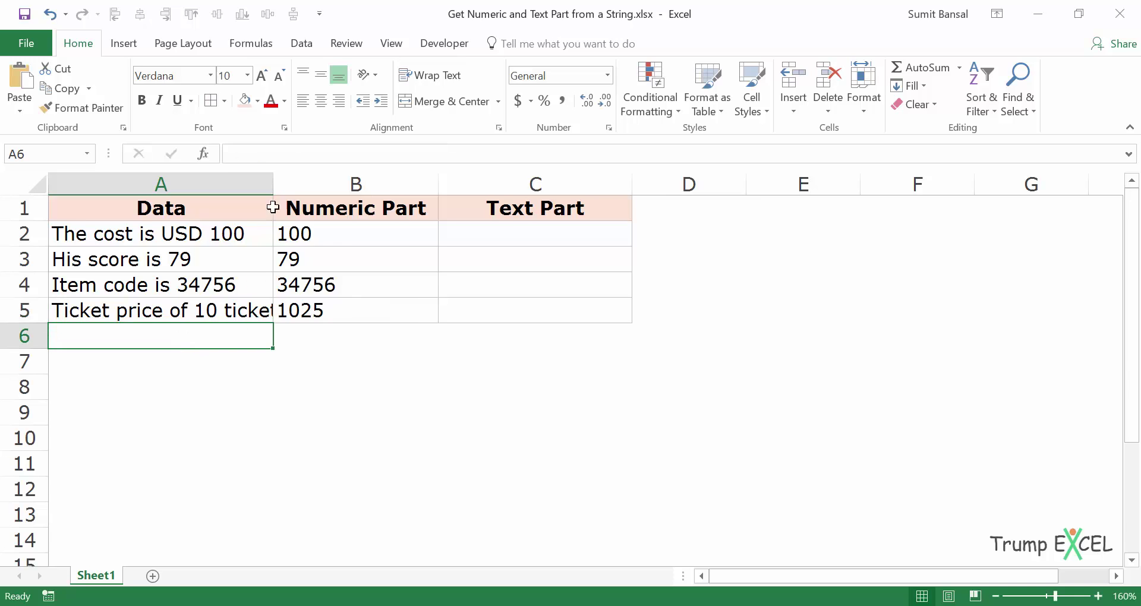
{"action": "double_click", "coordinate": [273, 184]}
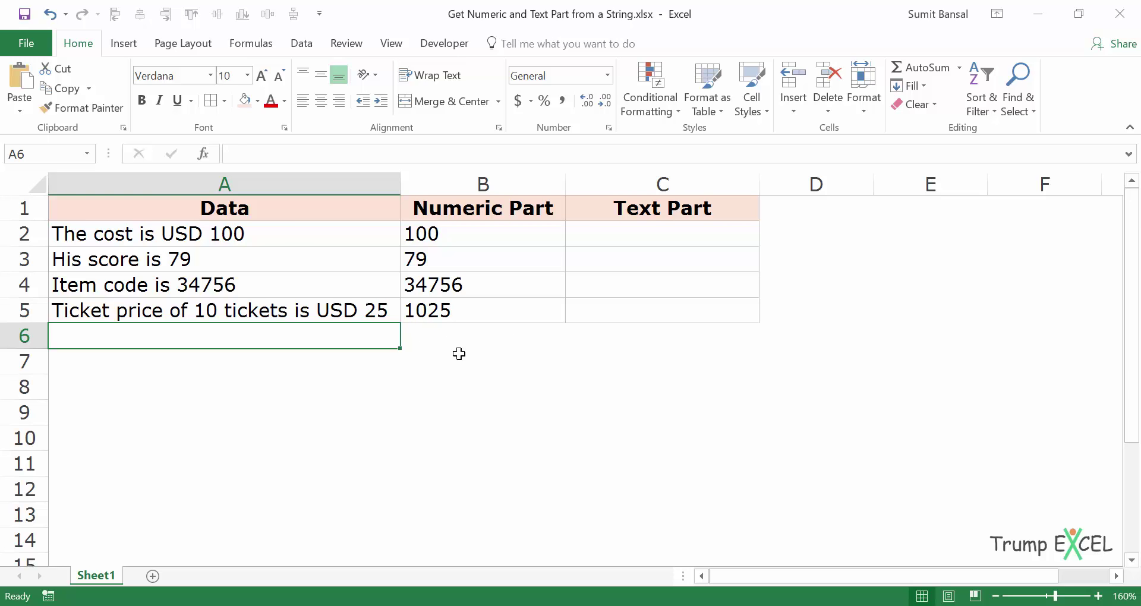
{"action": "key", "text": "ctrl+z"}
{"action": "key", "text": "ctrl+z"}
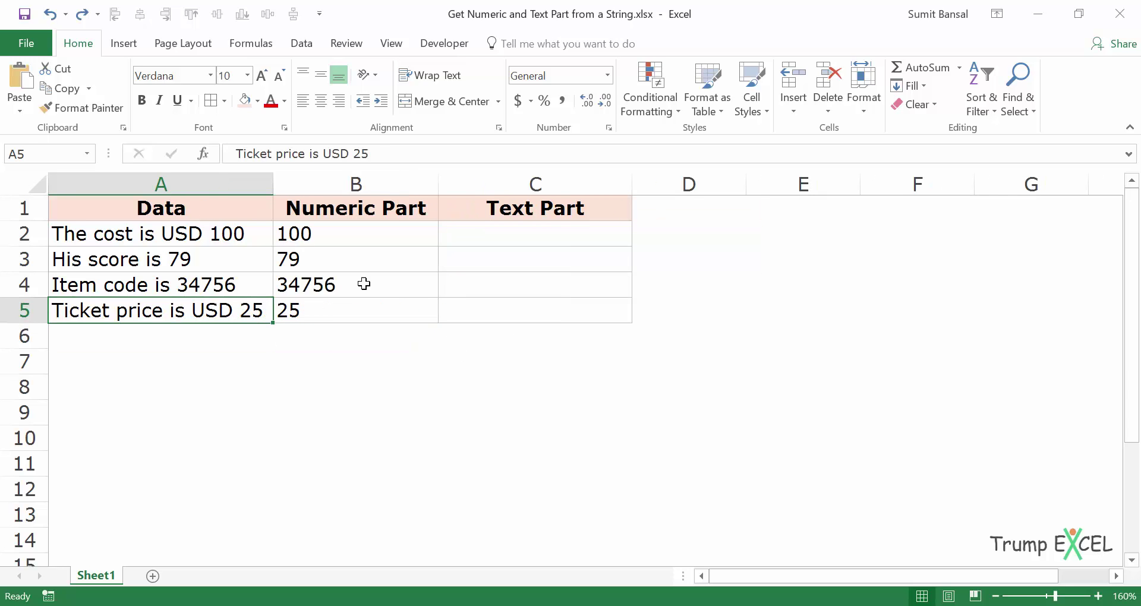